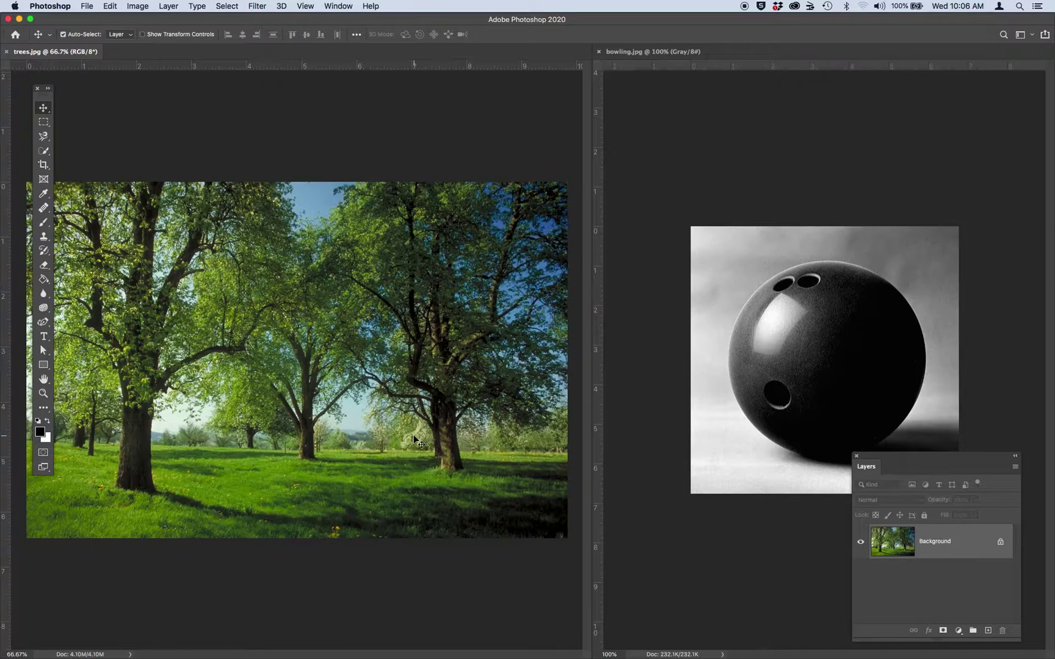
Copy the bowling ball image from bowling.jpg into trees.jpg, placing it over the grass near the middle of the picture.
{"action": "left_click", "coordinate": [677, 115]}
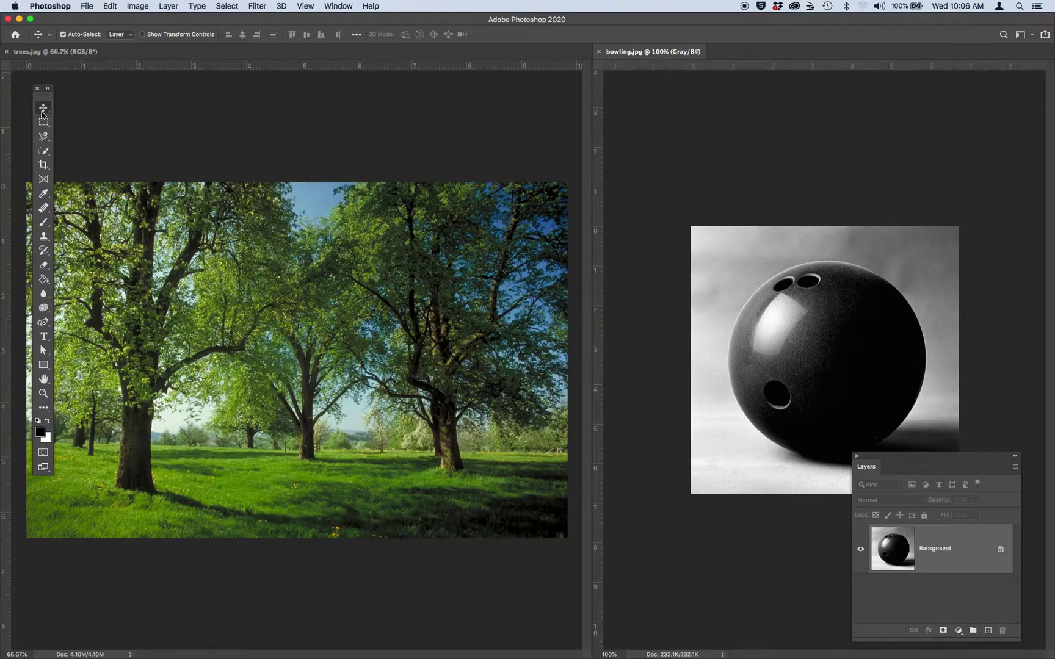
{"action": "left_click", "coordinate": [781, 369]}
{"action": "left_click_drag", "start_coordinate": [852, 354], "coordinate": [300, 397]}
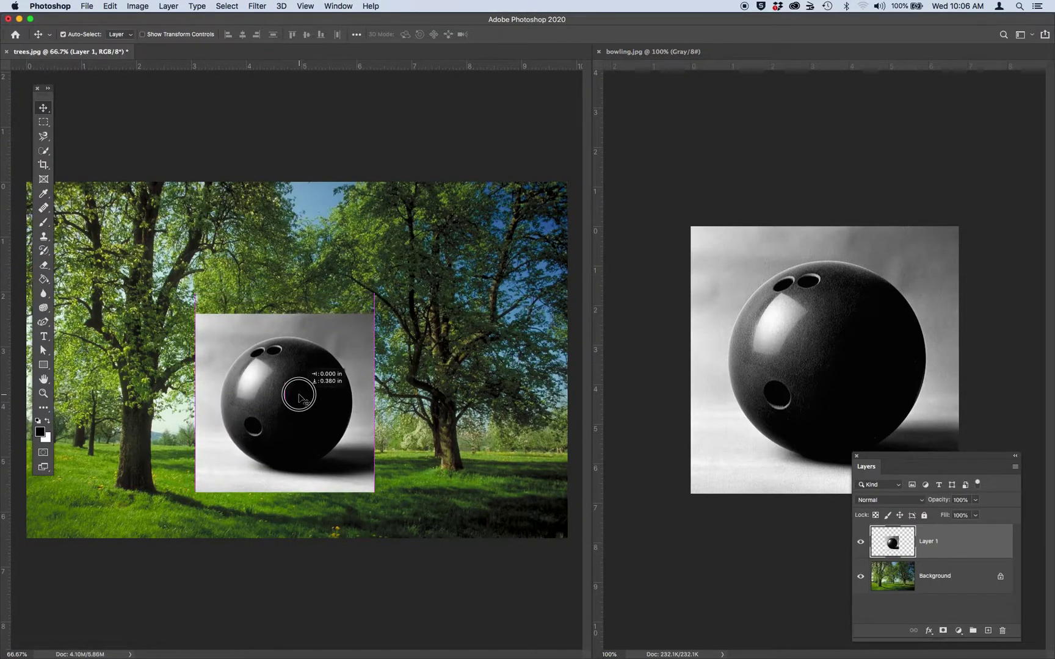
Move the Layers panel up and rename the new layer holding the ball "Bowling Ball".
{"action": "left_click_drag", "start_coordinate": [888, 457], "coordinate": [657, 124]}
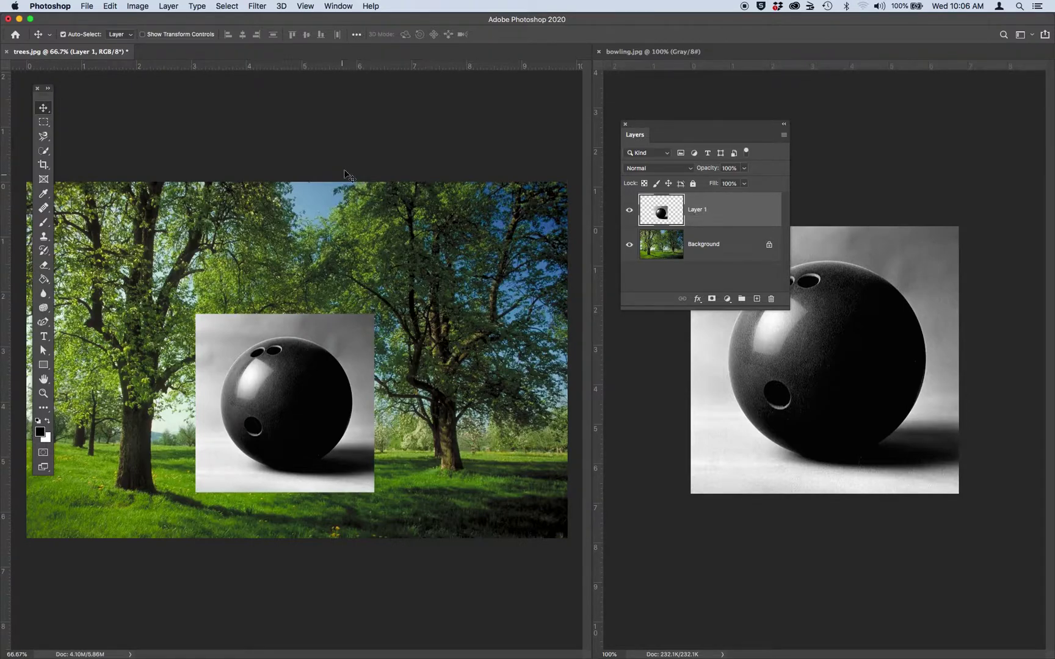
{"action": "double_click", "coordinate": [698, 210]}
{"action": "type", "text": "Bw"}
{"action": "type", "text": "wlin"}
{"action": "type", "text": "g Bal"}
{"action": "left_click", "coordinate": [704, 283]}
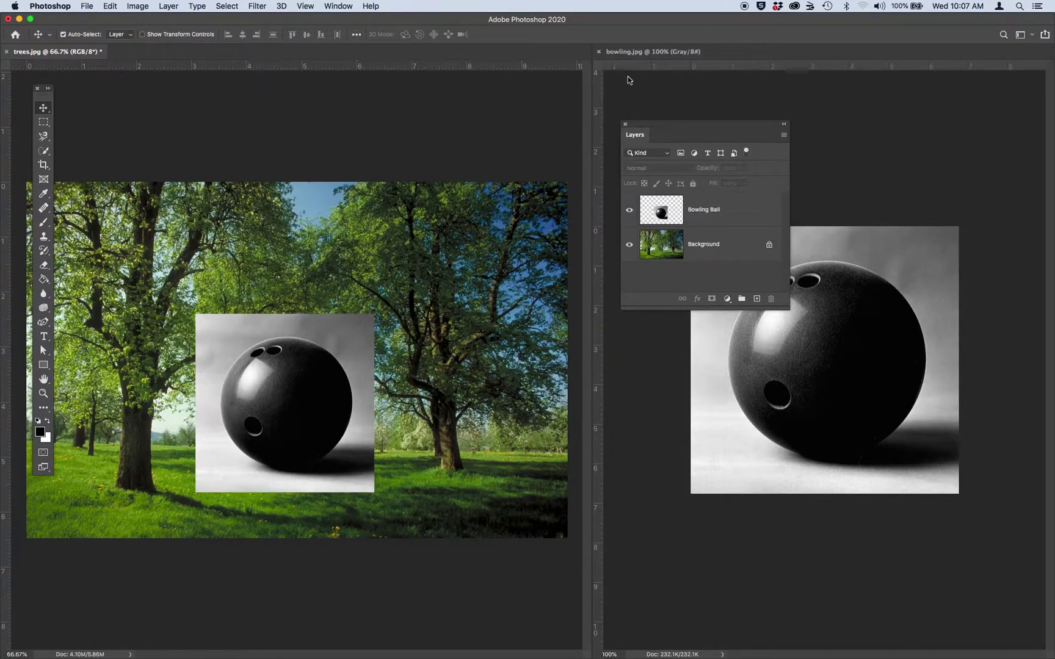
Close bowling.jpg and move the Layers panel clear of the trees image.
{"action": "left_click", "coordinate": [630, 54]}
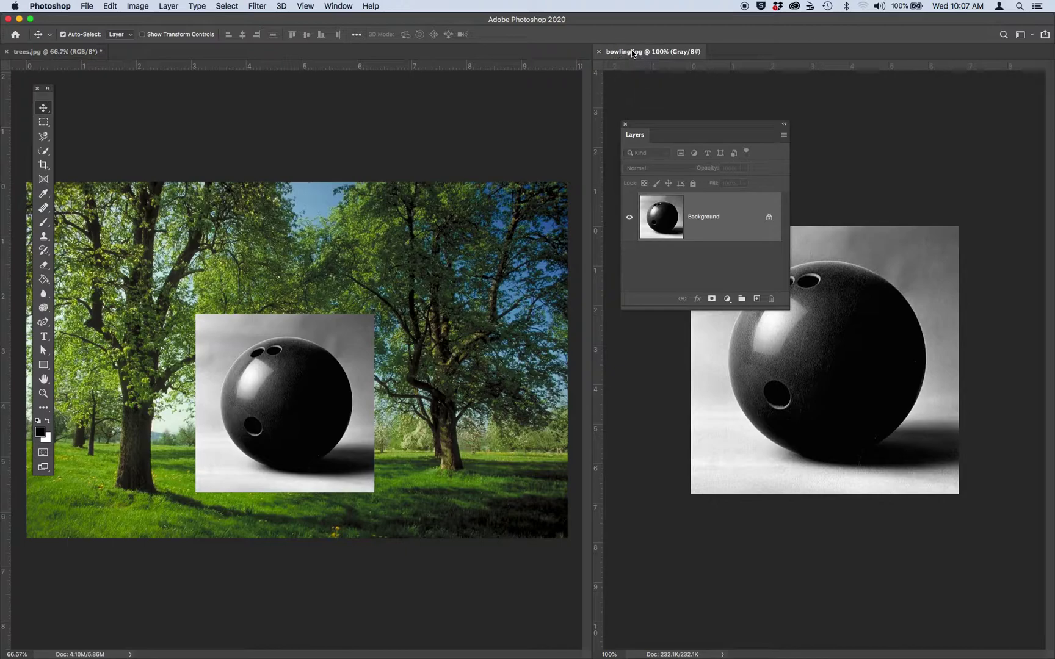
{"action": "left_click", "coordinate": [600, 52]}
{"action": "left_click_drag", "start_coordinate": [692, 127], "coordinate": [932, 126]}
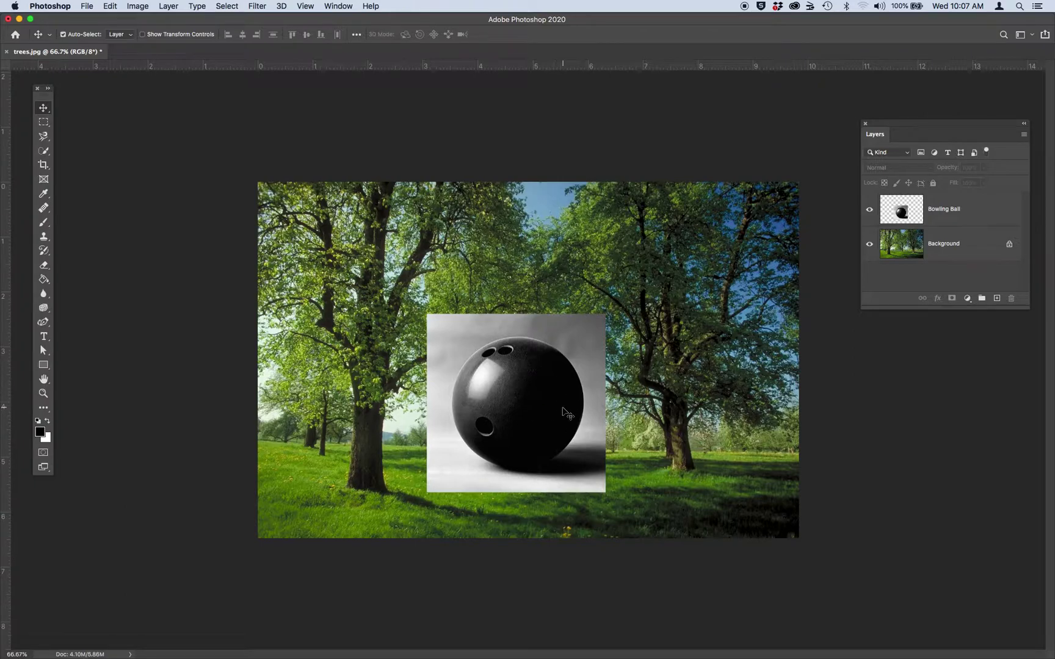
Scale the Bowling Ball layer proportionally to about a quarter of its size and set it on the grass beside the large foreground tree.
{"action": "left_click", "coordinate": [110, 6]}
{"action": "left_click", "coordinate": [114, 3]}
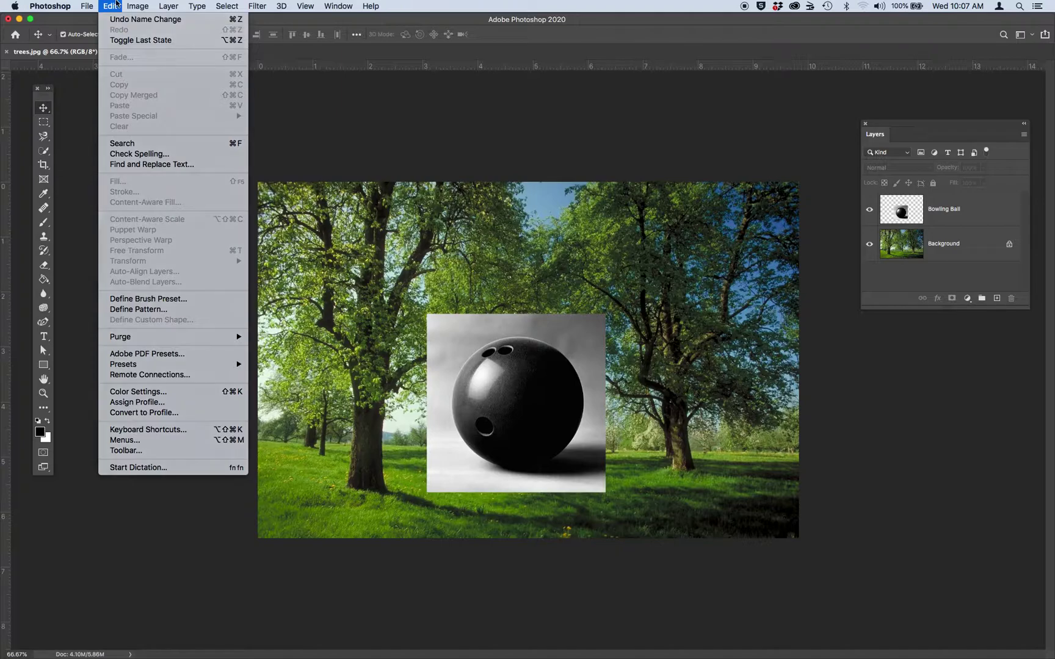
{"action": "left_click", "coordinate": [950, 217]}
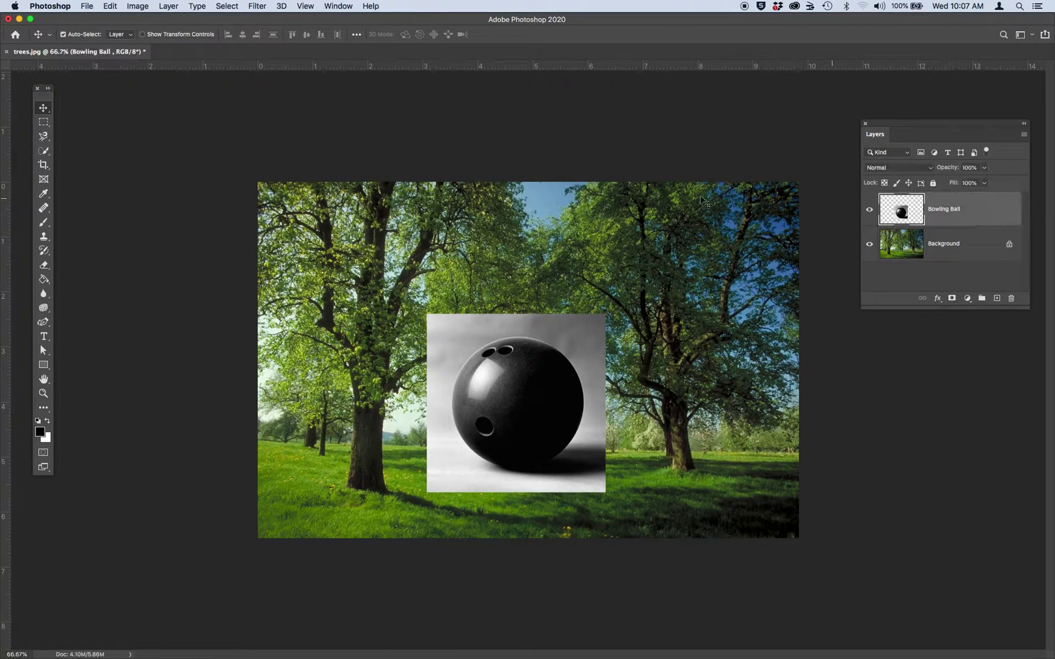
{"action": "left_click", "coordinate": [109, 5]}
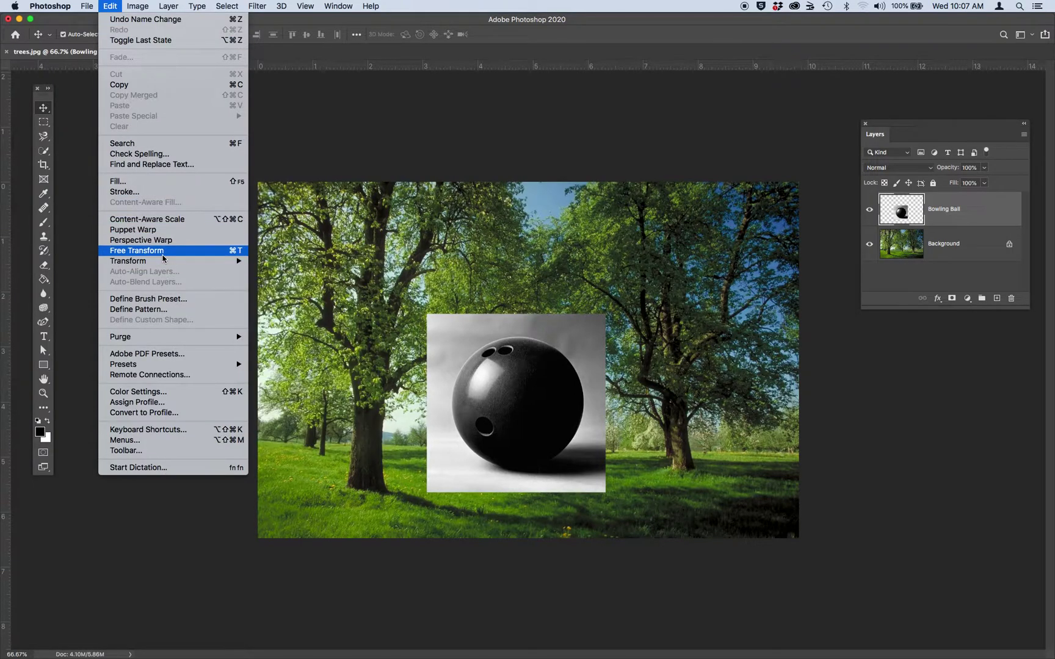
{"action": "mouse_move", "coordinate": [164, 260]}
{"action": "left_click", "coordinate": [287, 275]}
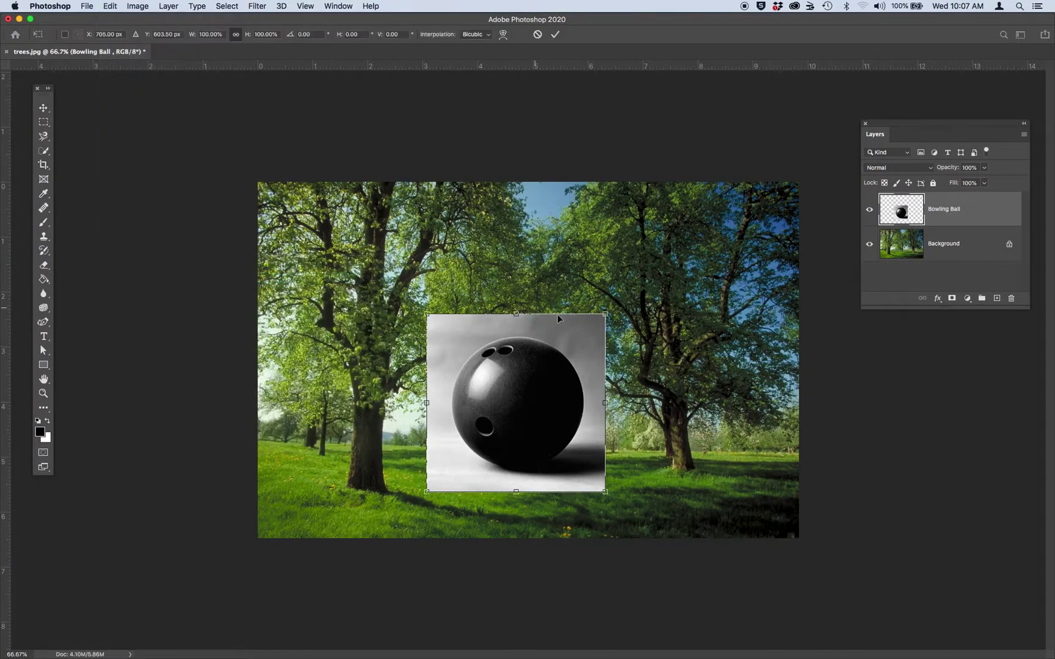
{"action": "left_click_drag", "start_coordinate": [604, 313], "coordinate": [514, 403]}
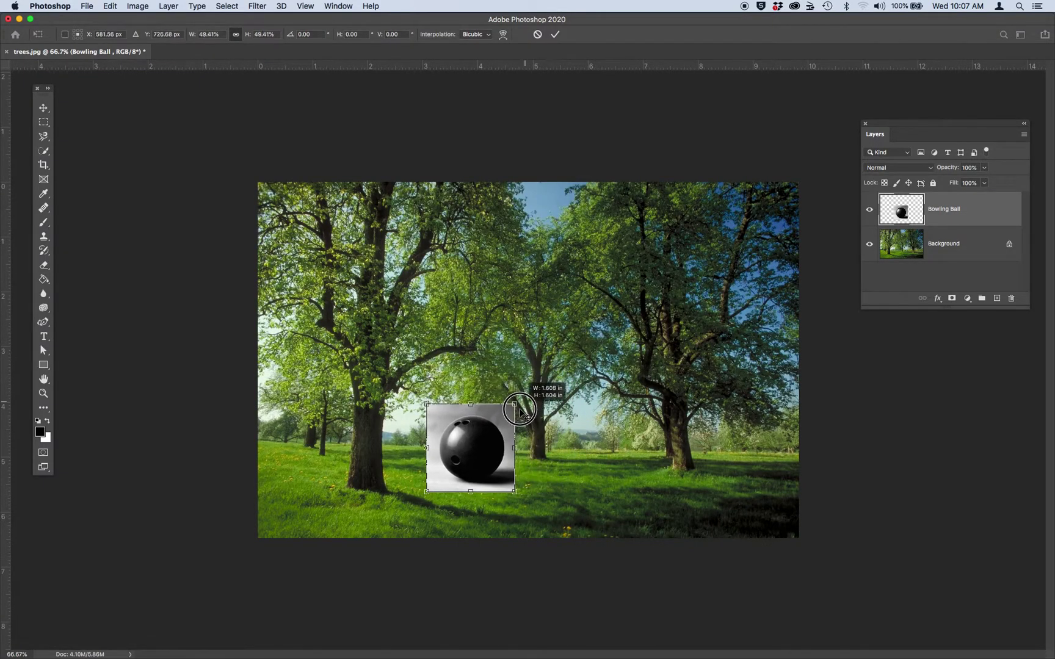
{"action": "left_click_drag", "start_coordinate": [481, 456], "coordinate": [467, 462]}
{"action": "left_click_drag", "start_coordinate": [500, 408], "coordinate": [462, 453]}
{"action": "key", "text": "Return"}
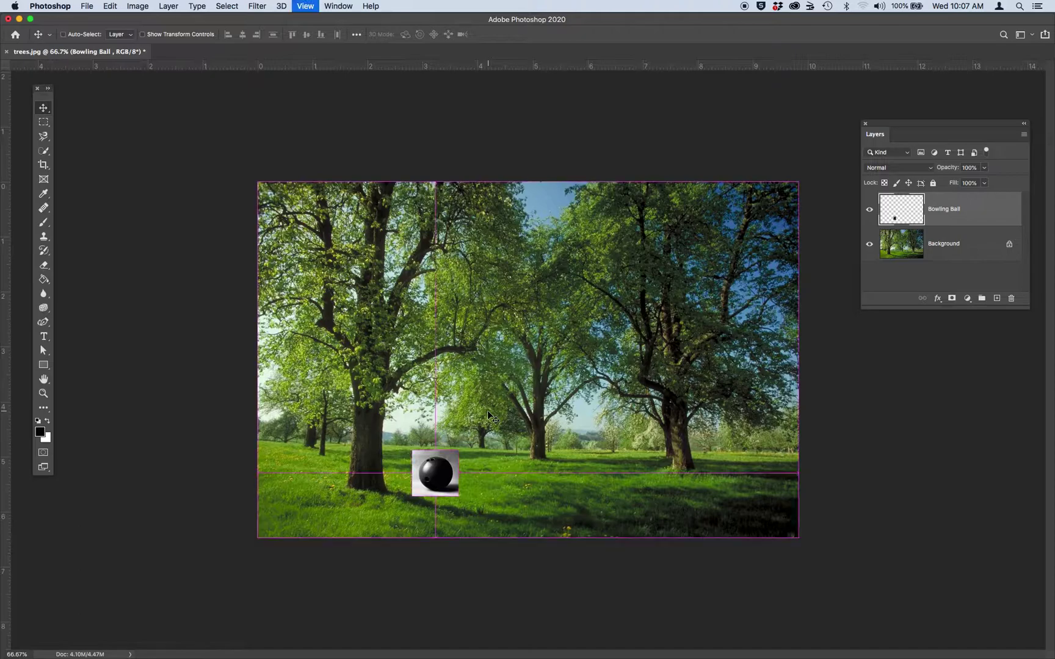
Trace a path around the bowling ball's outline with the standard Pen tool at 200% zoom, then dismiss the path.
{"action": "key", "text": "super+equal"}
{"action": "key", "text": "super+equal"}
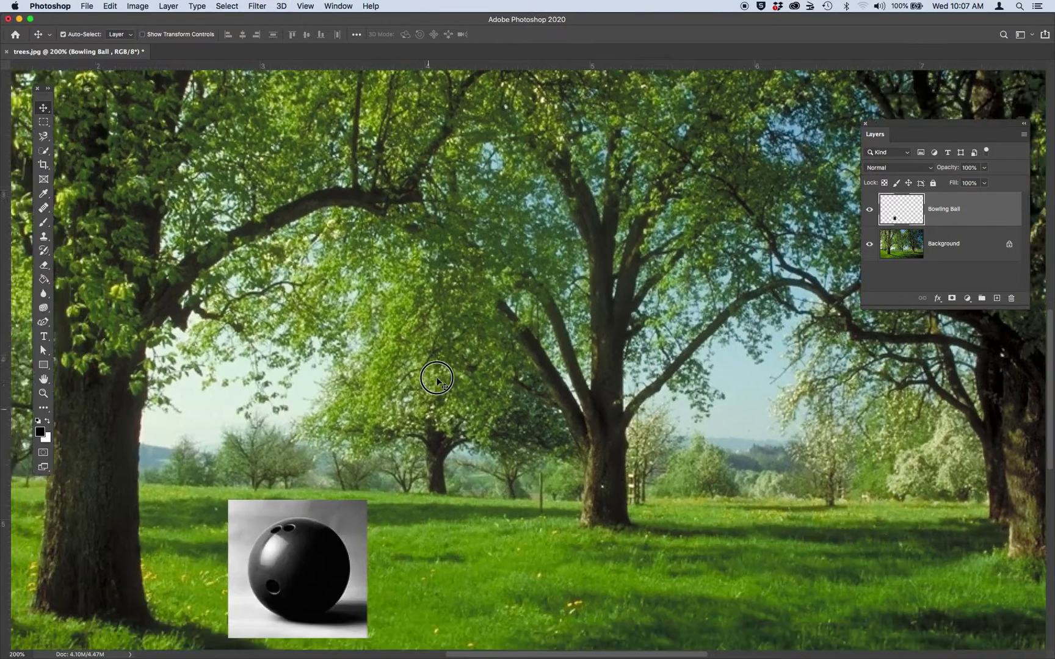
{"action": "scroll", "coordinate": [435, 385], "scroll_direction": "down", "scroll_amount": 5}
{"action": "scroll", "coordinate": [434, 385], "scroll_direction": "left", "scroll_amount": 2}
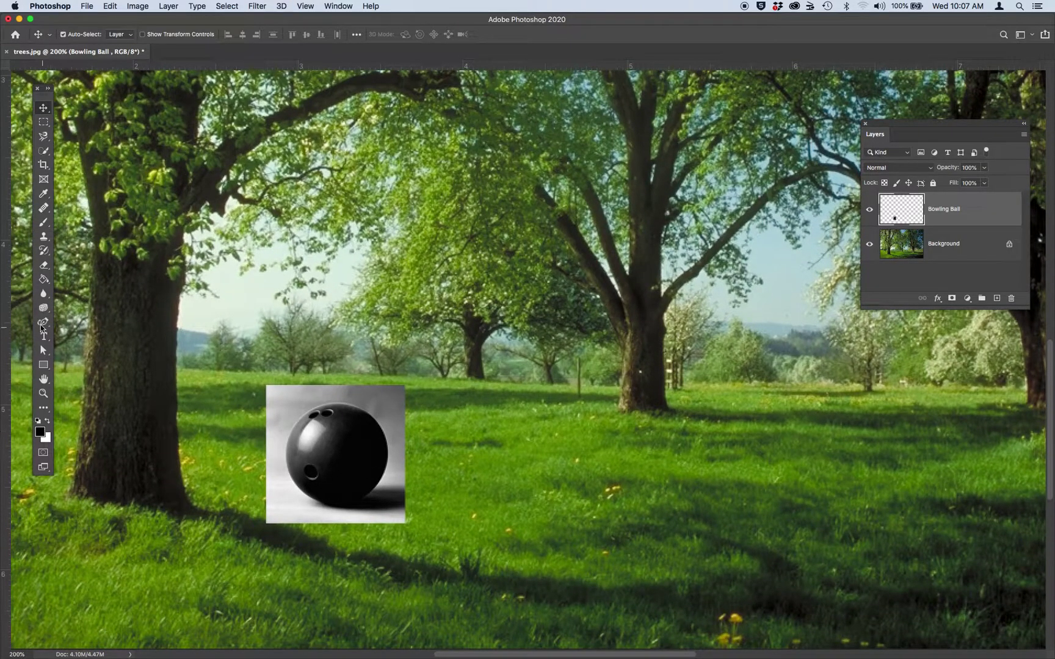
{"action": "left_click", "coordinate": [41, 327]}
{"action": "left_click", "coordinate": [76, 320]}
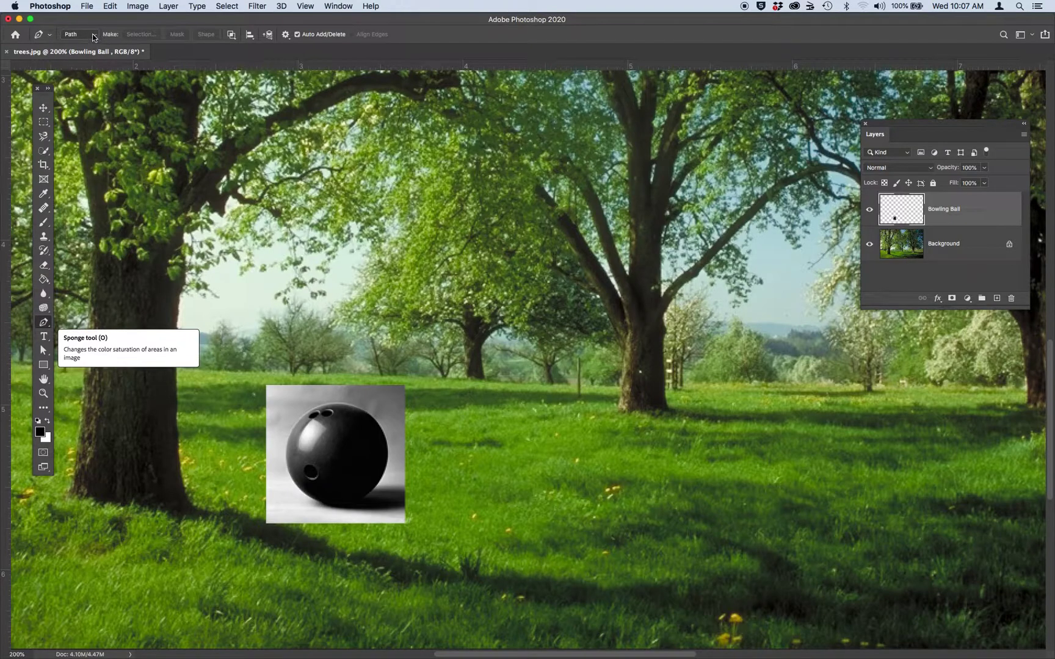
{"action": "left_click", "coordinate": [335, 403]}
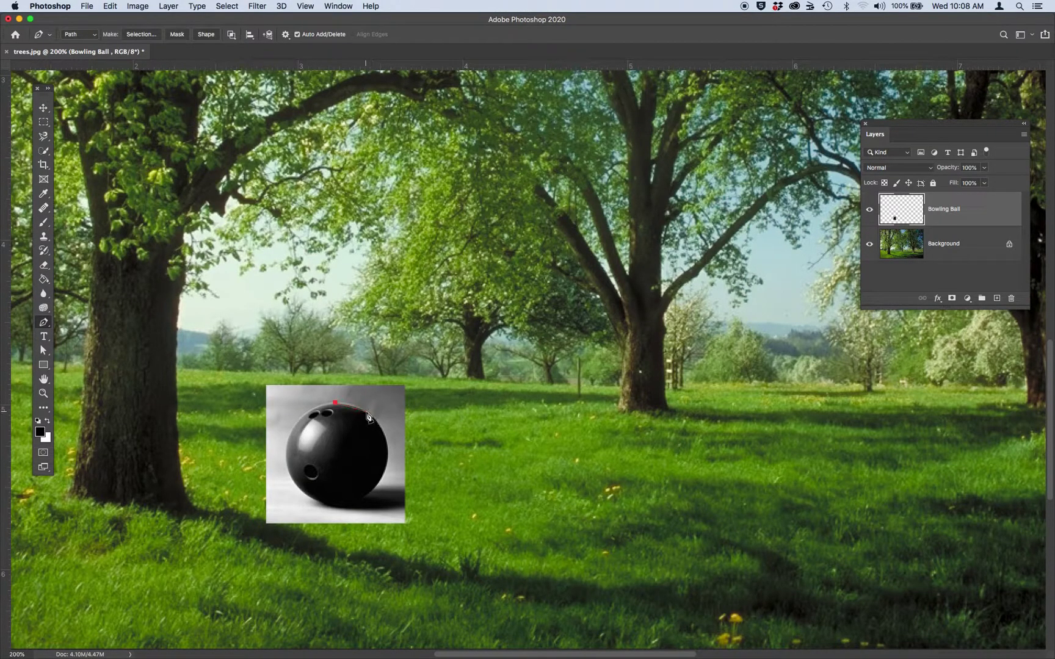
{"action": "left_click_drag", "start_coordinate": [370, 414], "coordinate": [358, 507]}
{"action": "left_click", "coordinate": [329, 505]}
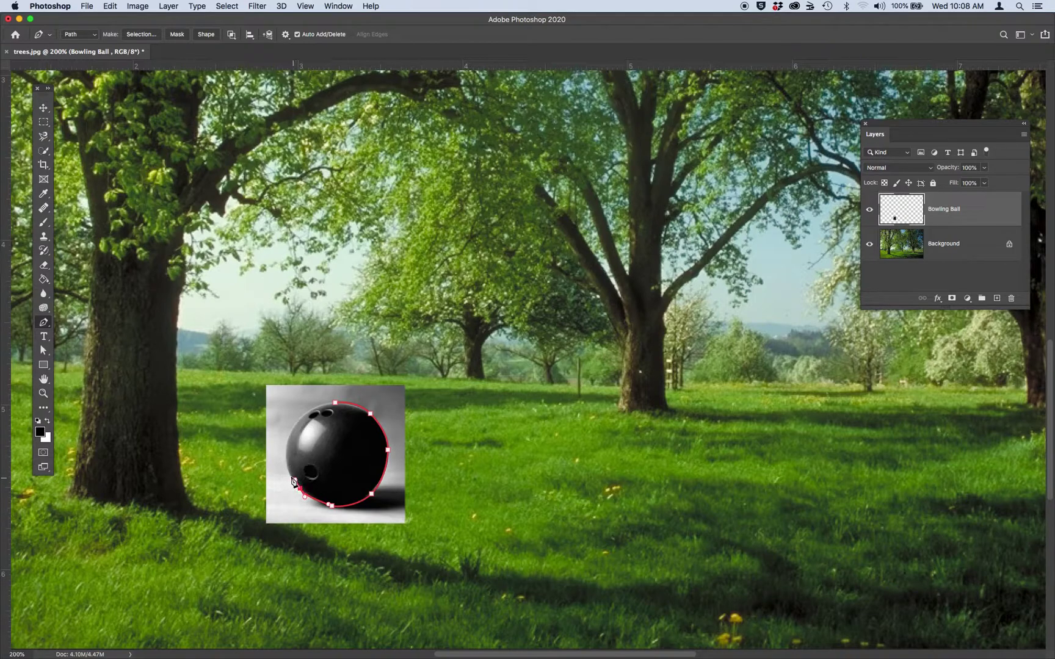
{"action": "left_click_drag", "start_coordinate": [285, 441], "coordinate": [290, 408]}
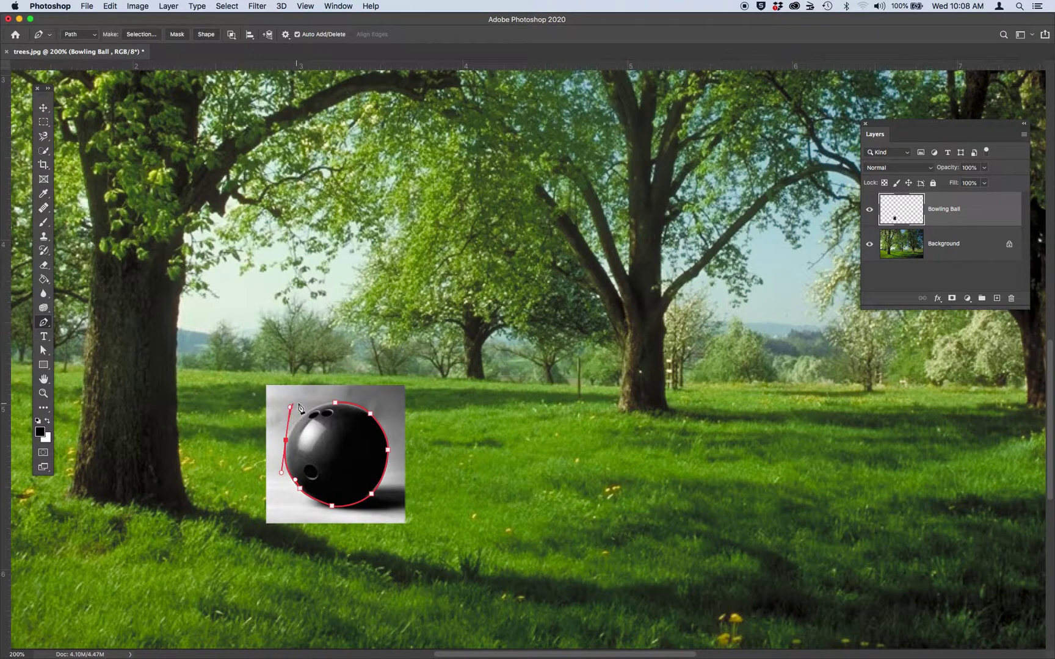
{"action": "left_click", "coordinate": [335, 403]}
{"action": "key", "text": "Return"}
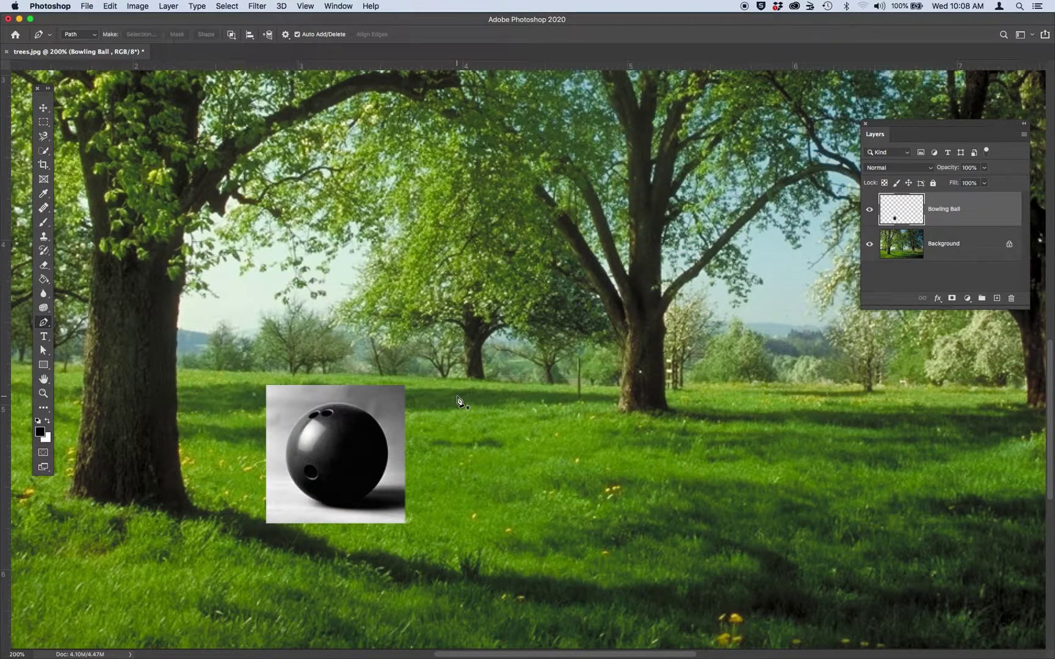
{"action": "left_click", "coordinate": [45, 323]}
{"action": "left_click_drag", "start_coordinate": [45, 324], "coordinate": [86, 343]}
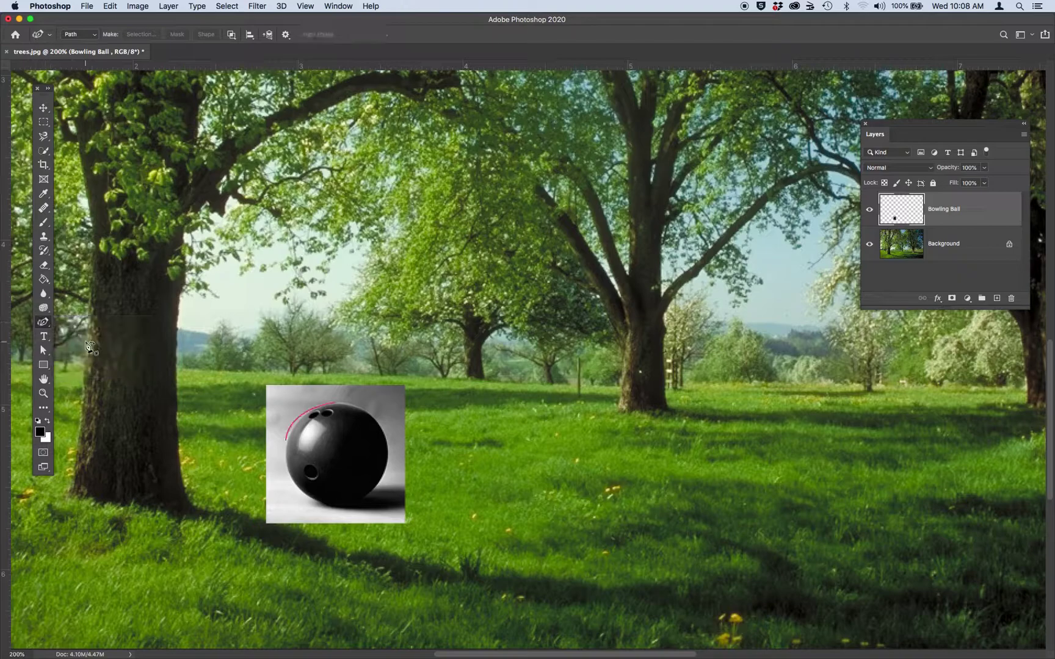
{"action": "left_click", "coordinate": [286, 439]}
{"action": "left_click", "coordinate": [335, 403]}
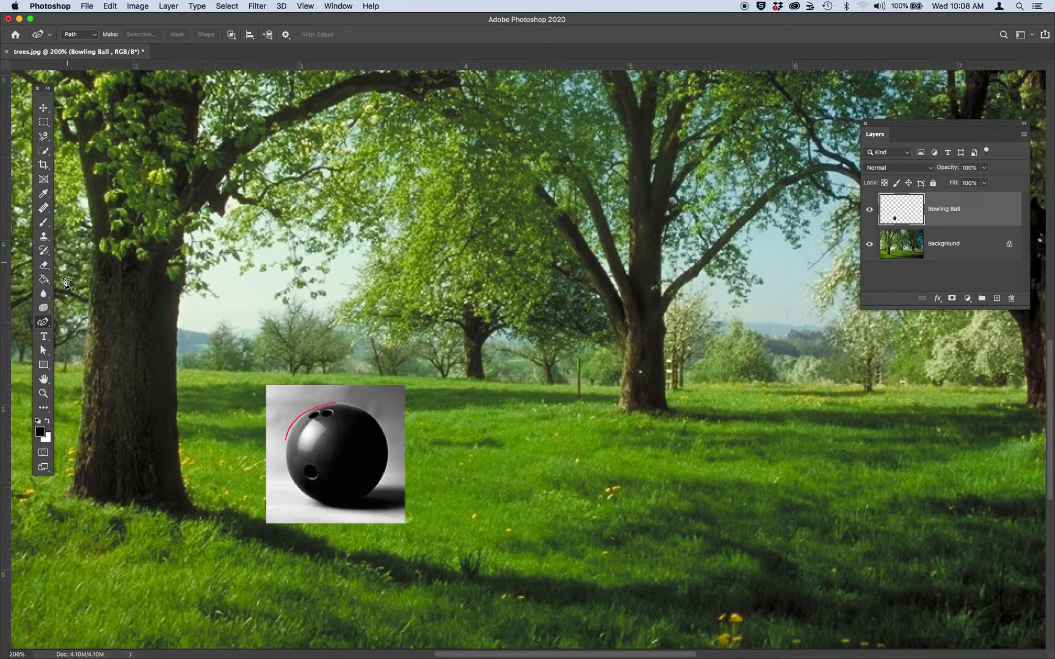
{"action": "left_click", "coordinate": [46, 324]}
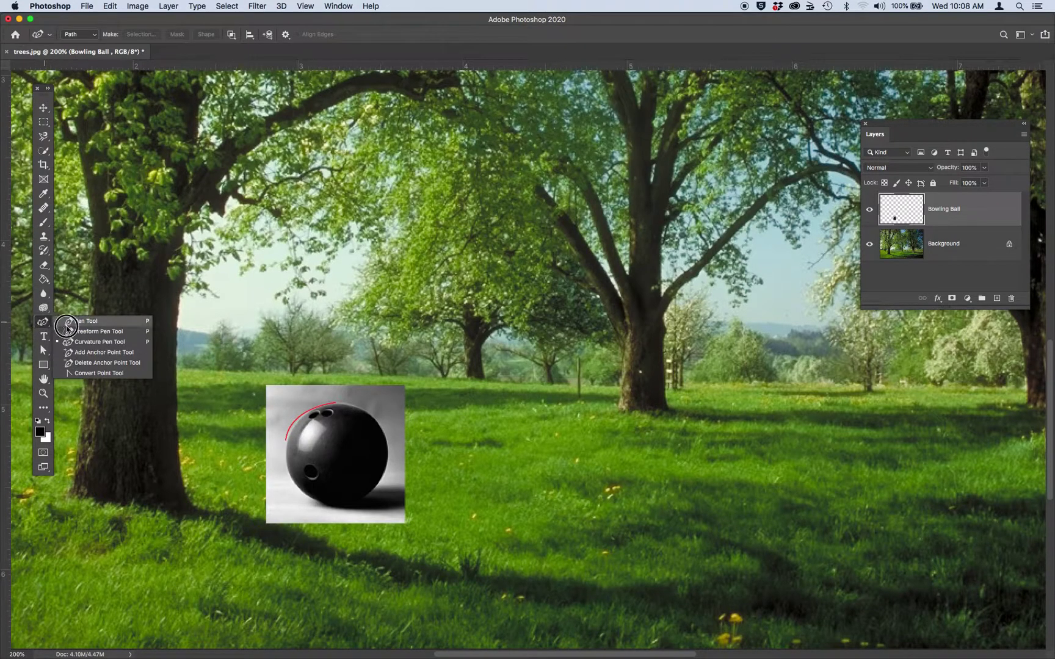
{"action": "left_click", "coordinate": [85, 321]}
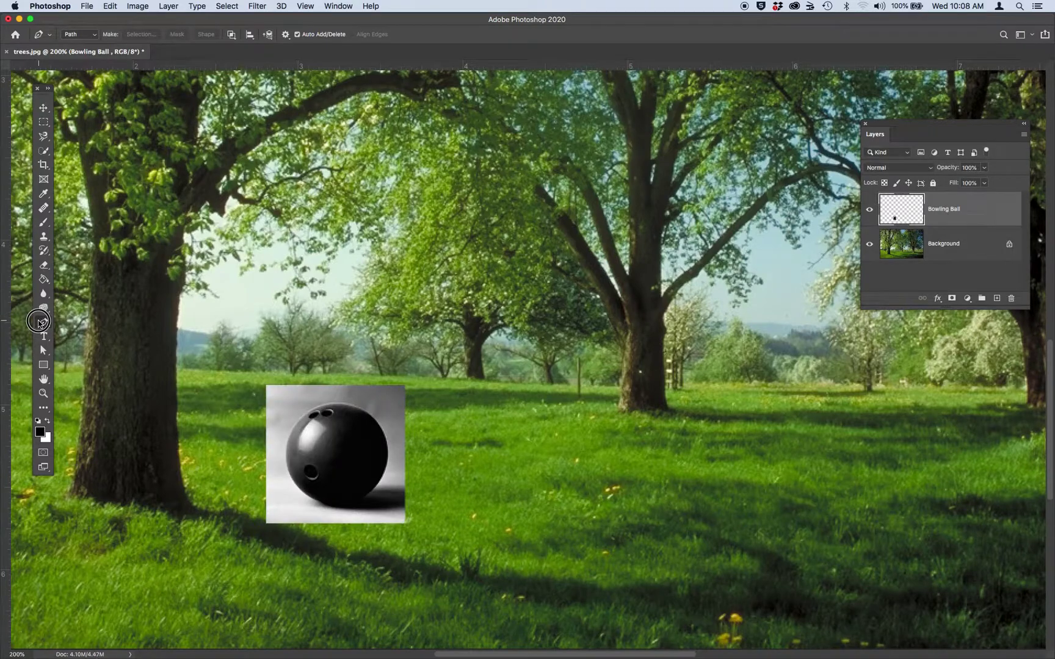
Trace the bowling ball's edge with the Curvature Pen tool, placing five points around it and closing the path at the first one.
{"action": "left_click", "coordinate": [43, 322]}
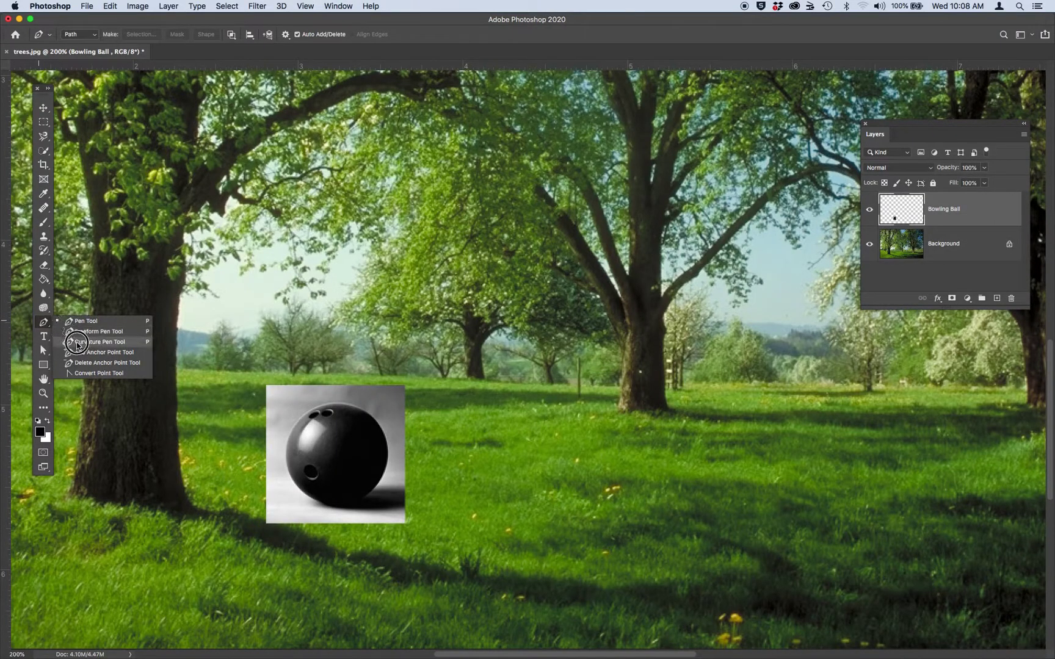
{"action": "left_click", "coordinate": [98, 342]}
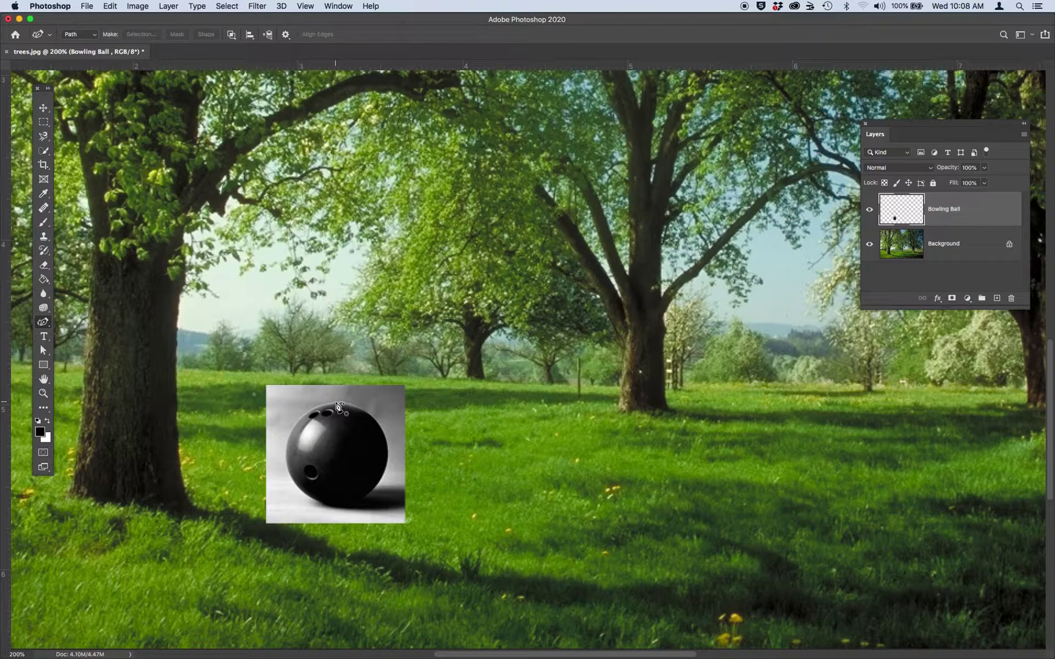
{"action": "left_click", "coordinate": [388, 452]}
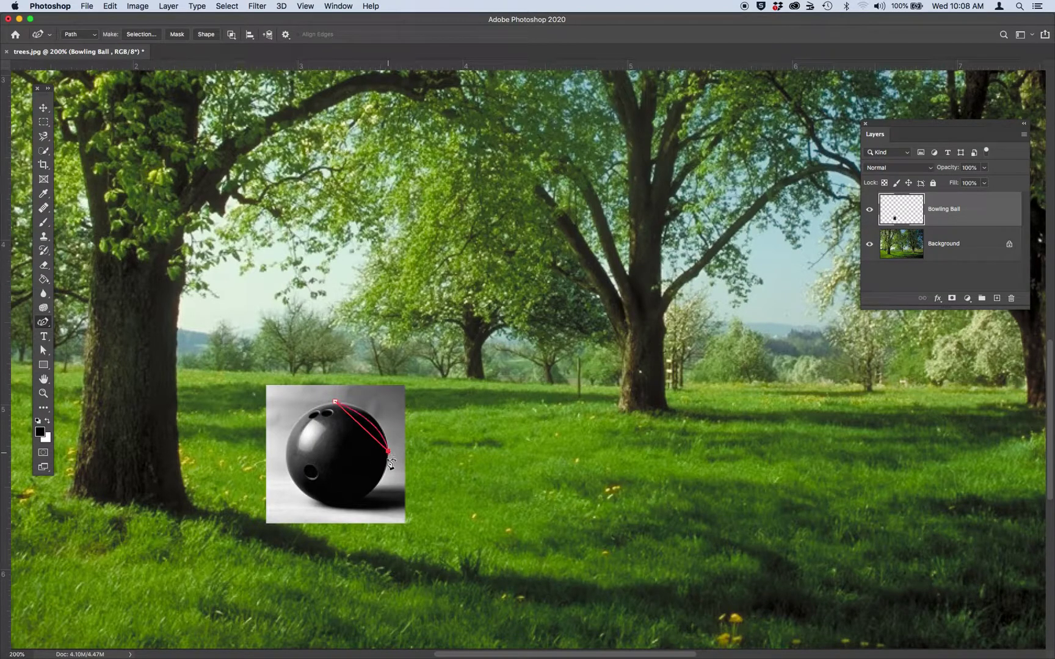
{"action": "left_click", "coordinate": [359, 502]}
{"action": "left_click", "coordinate": [300, 488]}
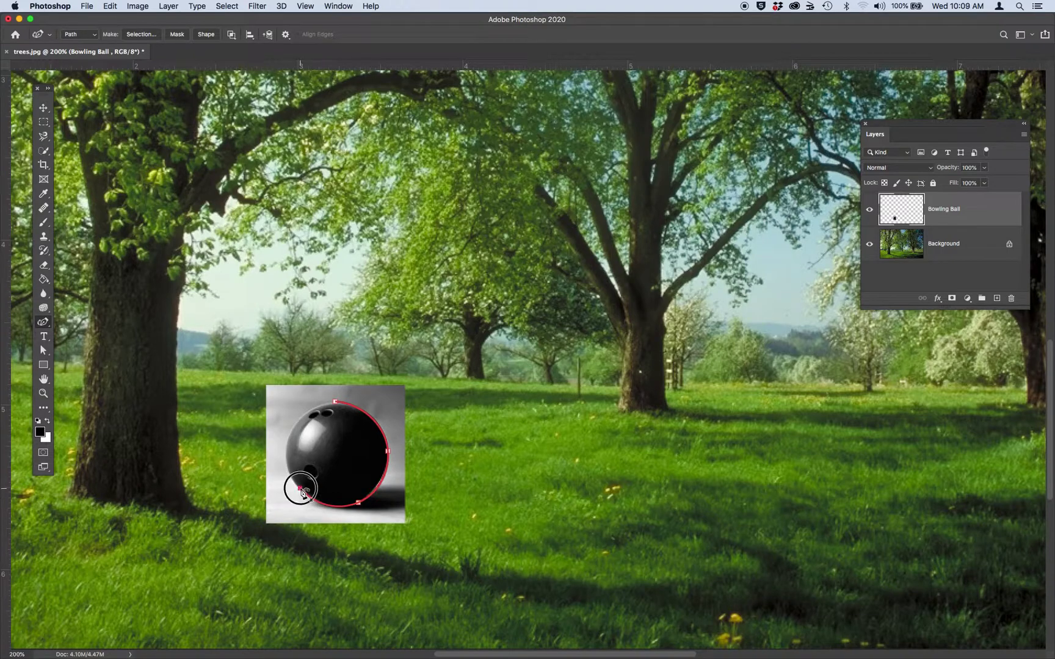
{"action": "left_click", "coordinate": [302, 415]}
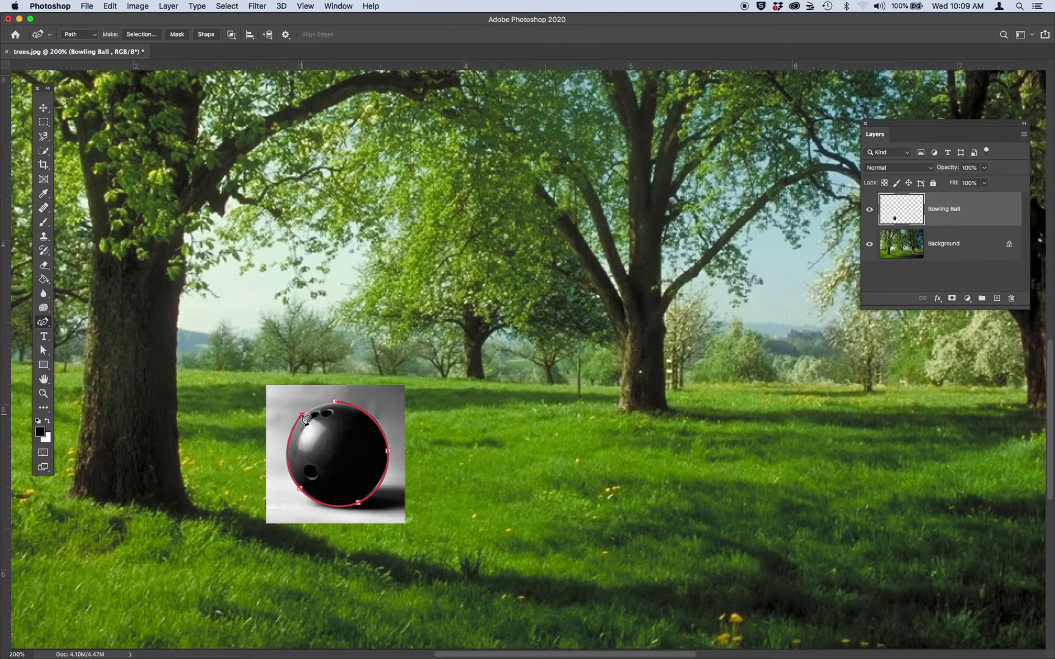
{"action": "left_click", "coordinate": [335, 402]}
Turn the closed path into a vector mask on the Bowling Ball layer, and move and enlarge the Layers panel.
{"action": "left_click", "coordinate": [177, 35]}
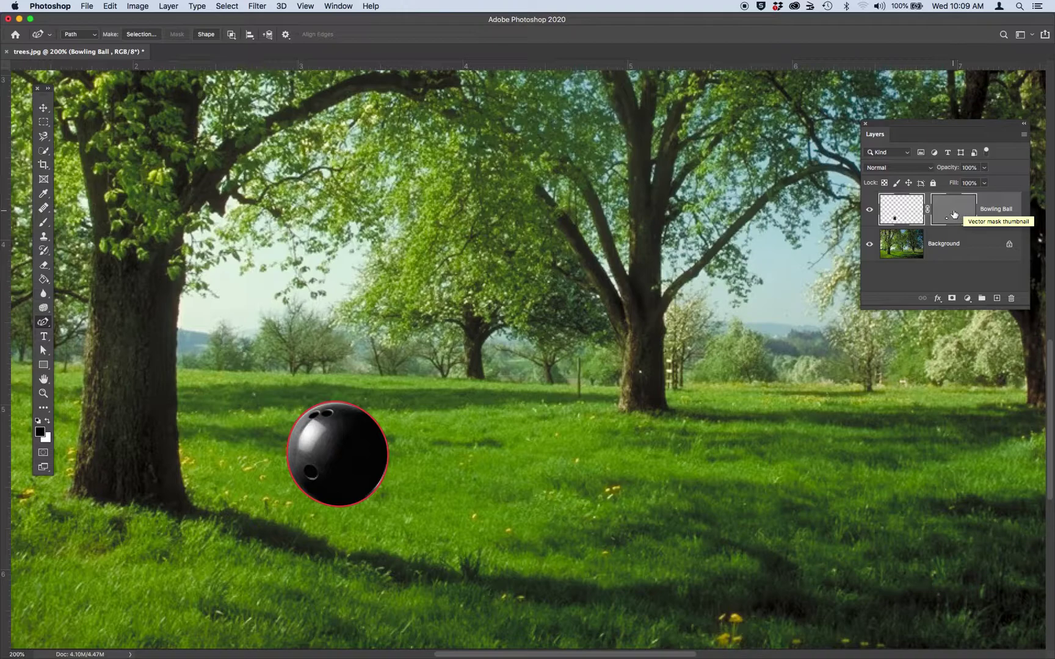
{"action": "left_click", "coordinate": [954, 215]}
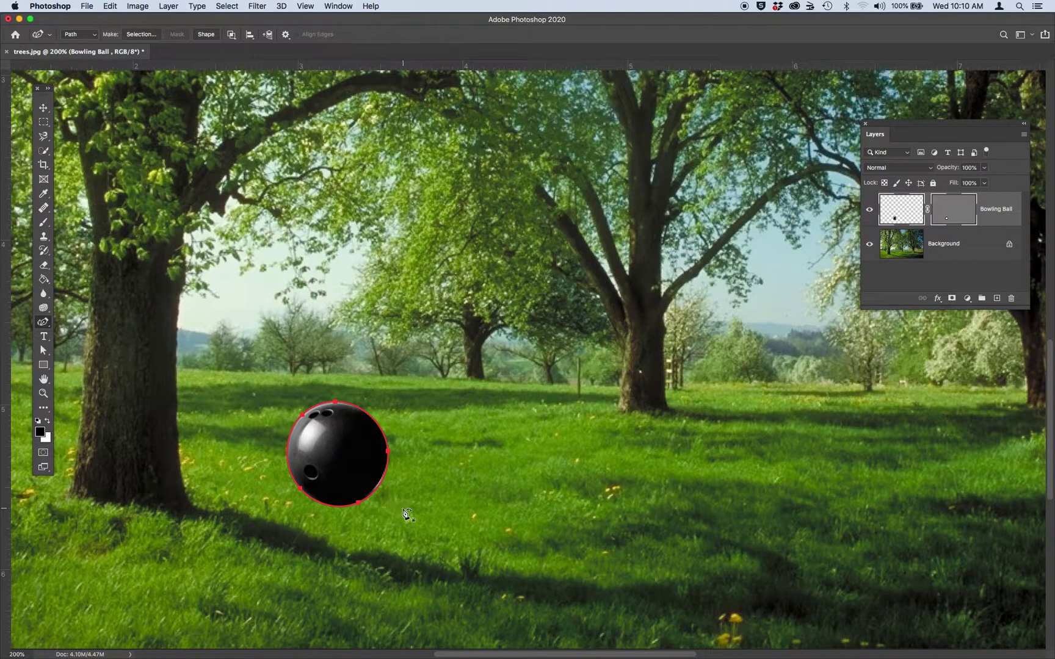
{"action": "left_click_drag", "start_coordinate": [928, 126], "coordinate": [793, 144]}
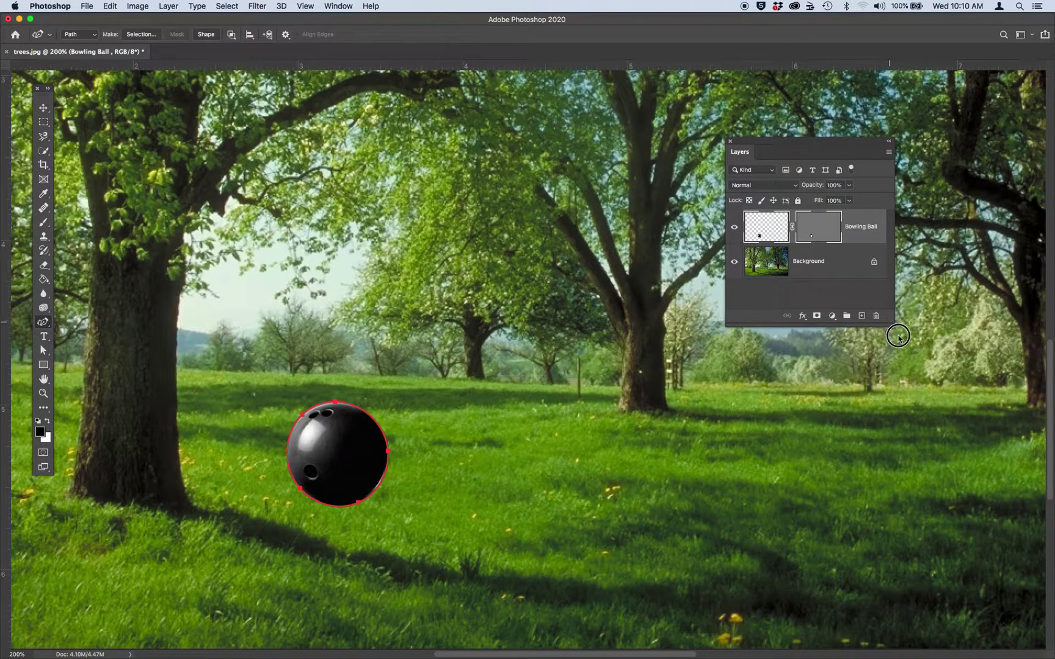
{"action": "left_click_drag", "start_coordinate": [893, 325], "coordinate": [948, 406]}
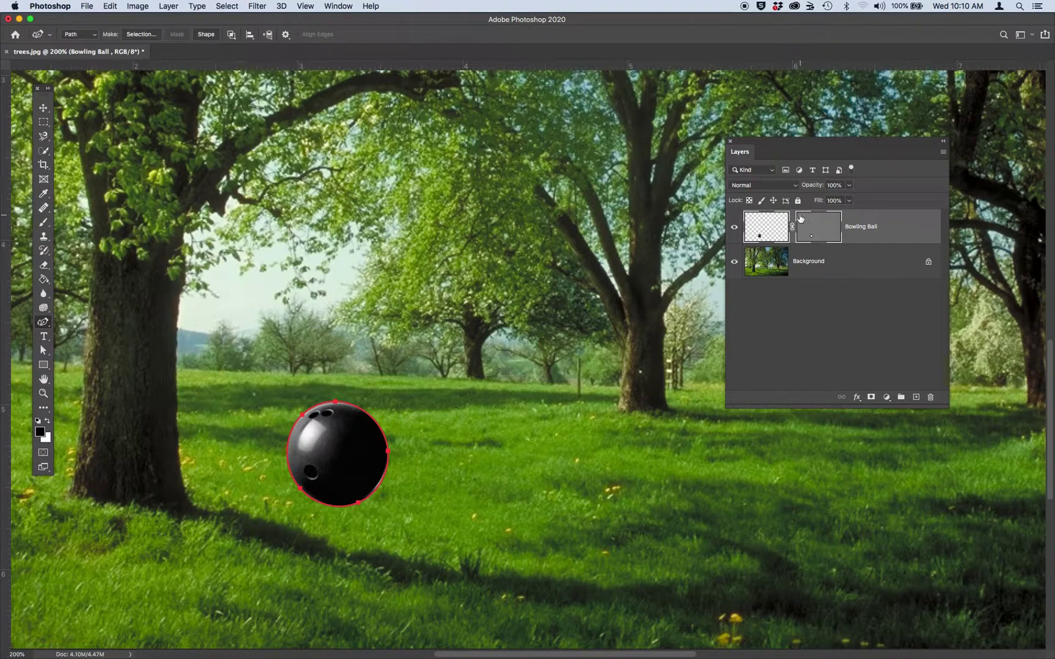
Rasterize the vector mask on the Bowling Ball layer.
{"action": "left_click", "coordinate": [169, 6]}
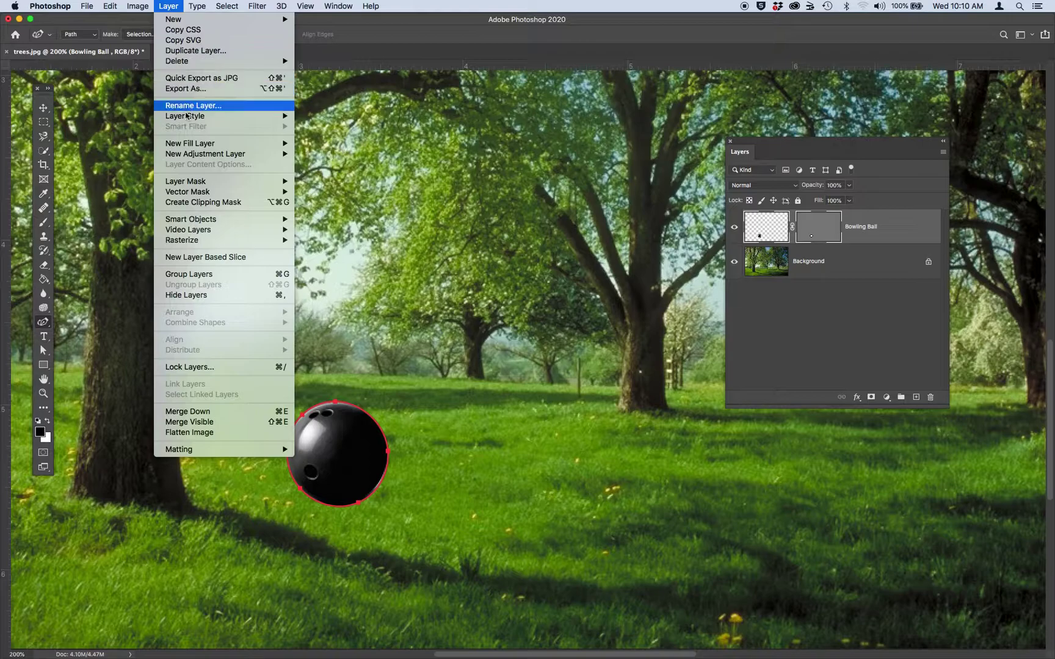
{"action": "mouse_move", "coordinate": [202, 241]}
{"action": "key", "text": "Escape"}
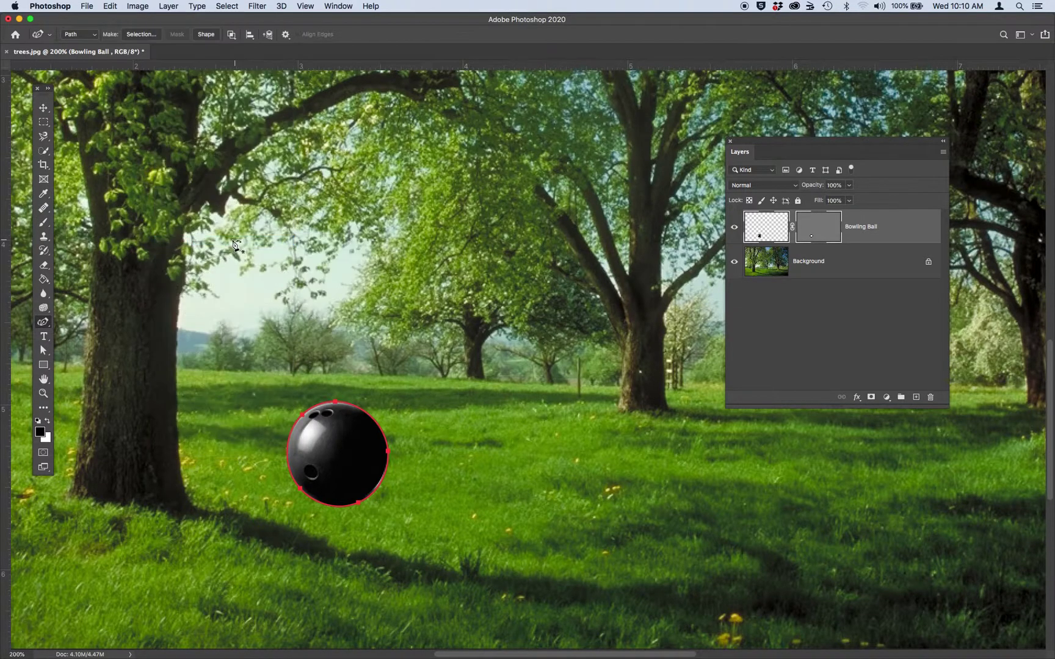
{"action": "left_click", "coordinate": [168, 6]}
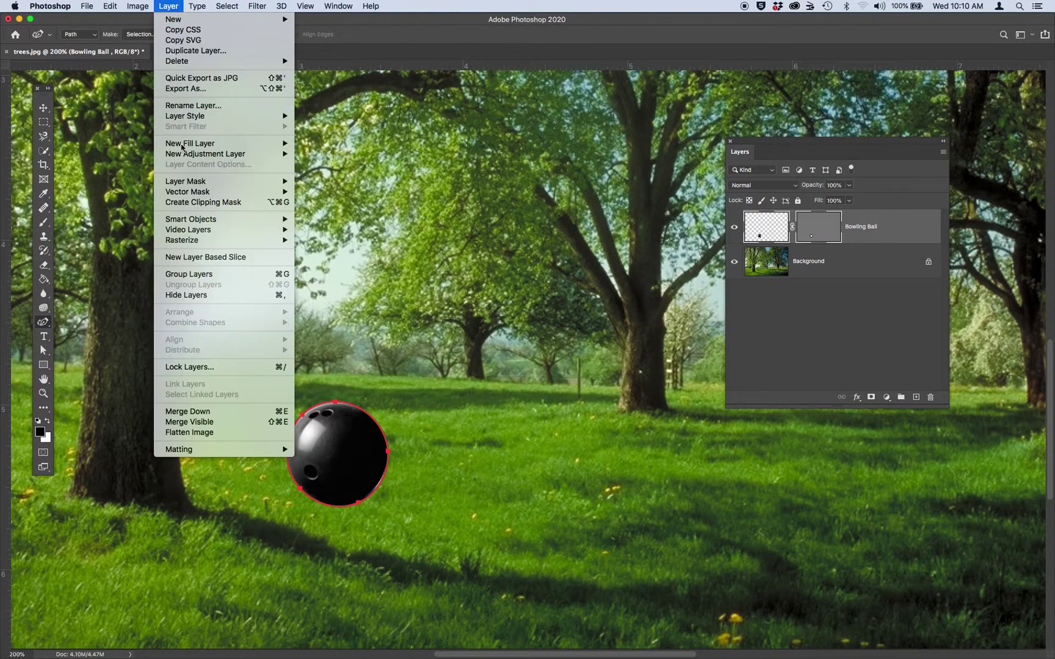
{"action": "mouse_move", "coordinate": [187, 241]}
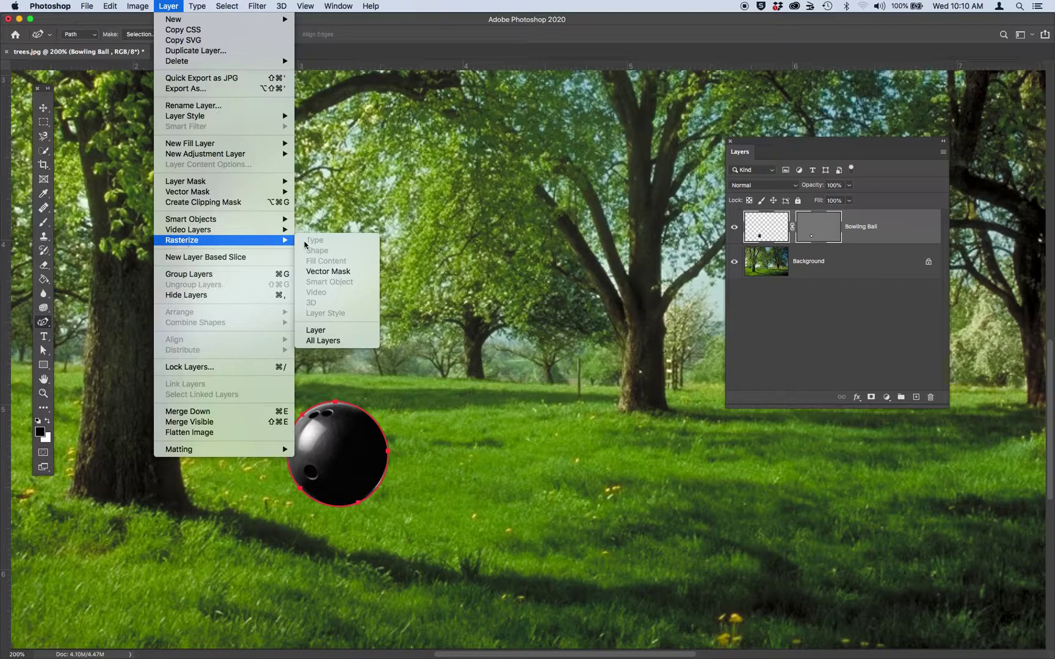
{"action": "left_click", "coordinate": [328, 275]}
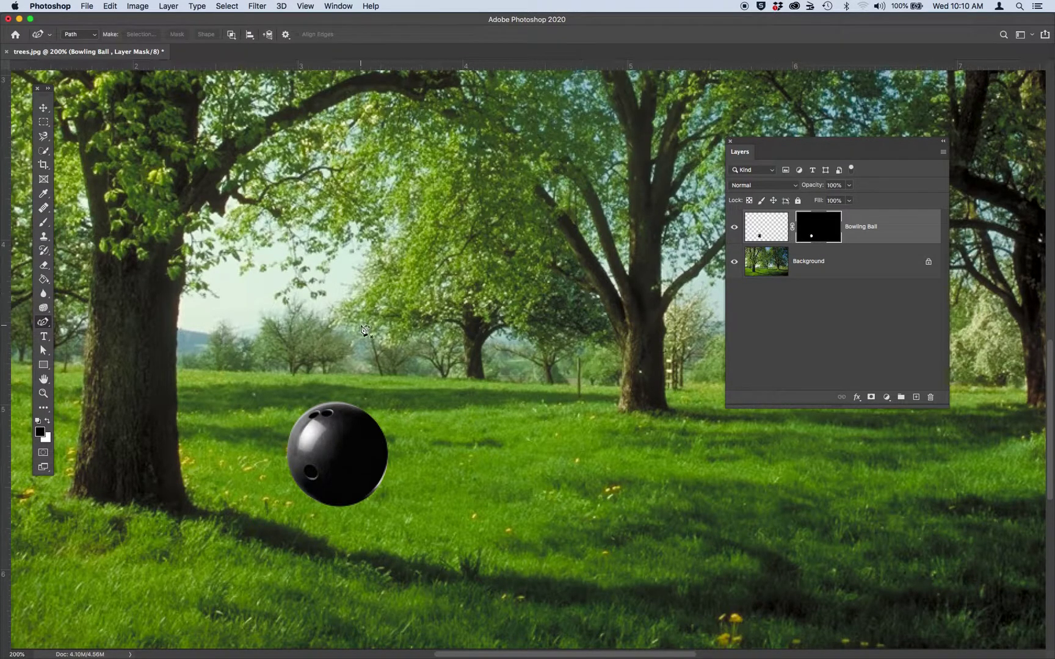
Paint a soft shadow on the mask at the ball's lower-right base with a white 9 px brush at 52% opacity, working at 400% zoom.
{"action": "left_click", "coordinate": [41, 224]}
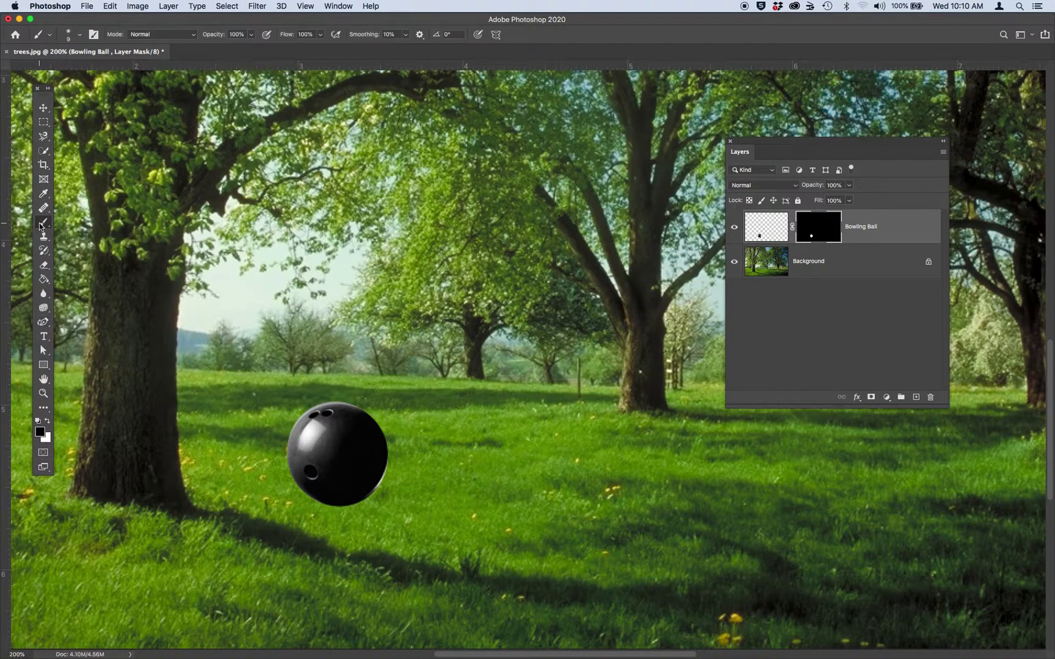
{"action": "left_click", "coordinate": [47, 422]}
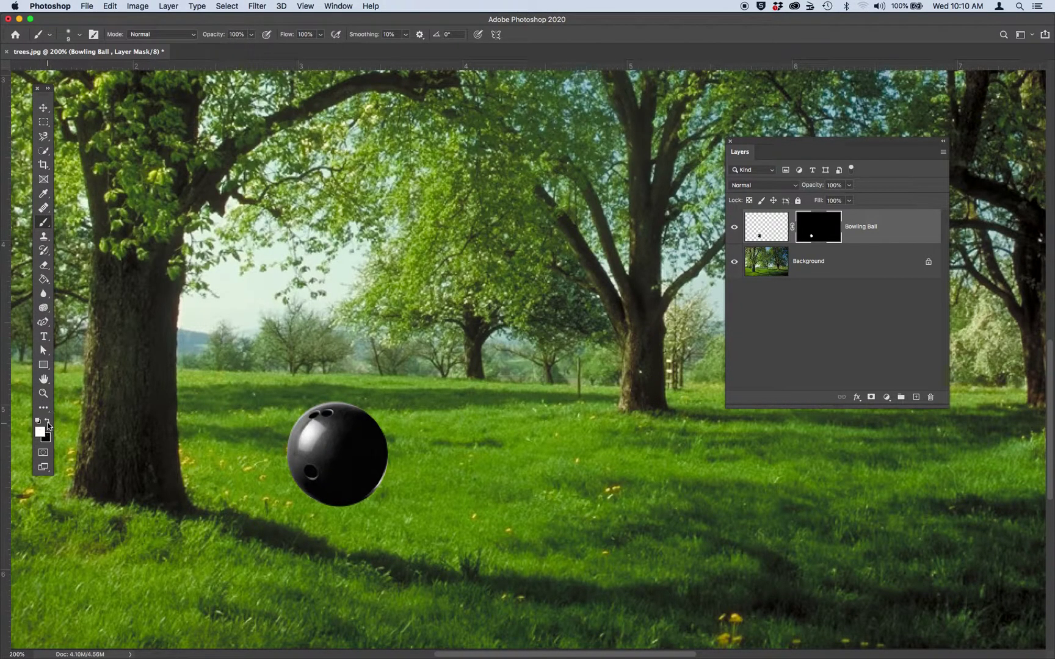
{"action": "left_click", "coordinate": [80, 36]}
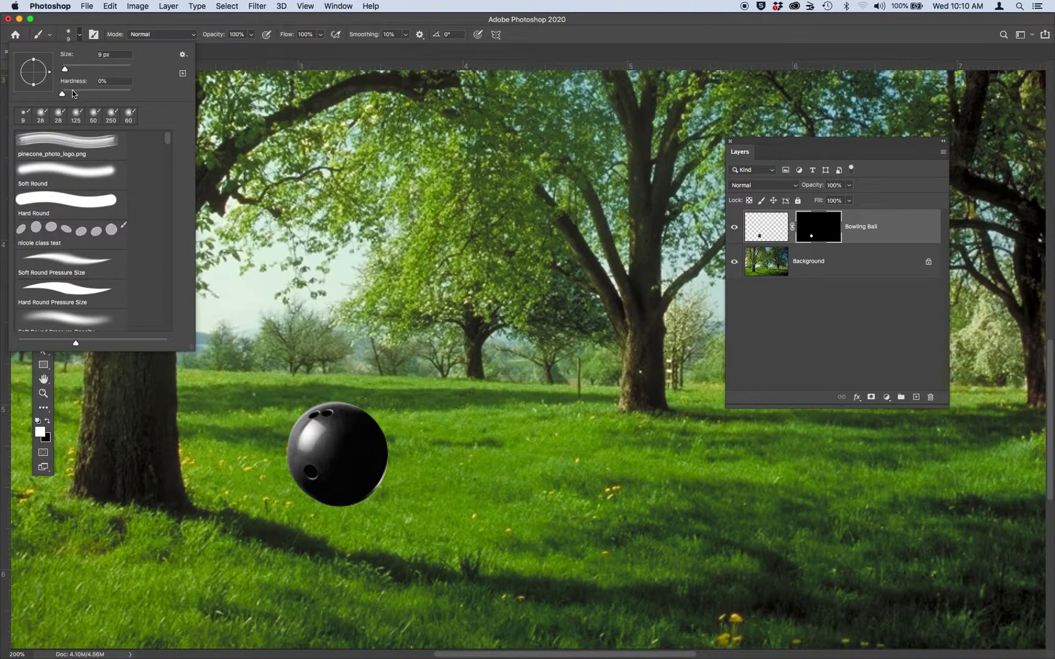
{"action": "left_click", "coordinate": [79, 38]}
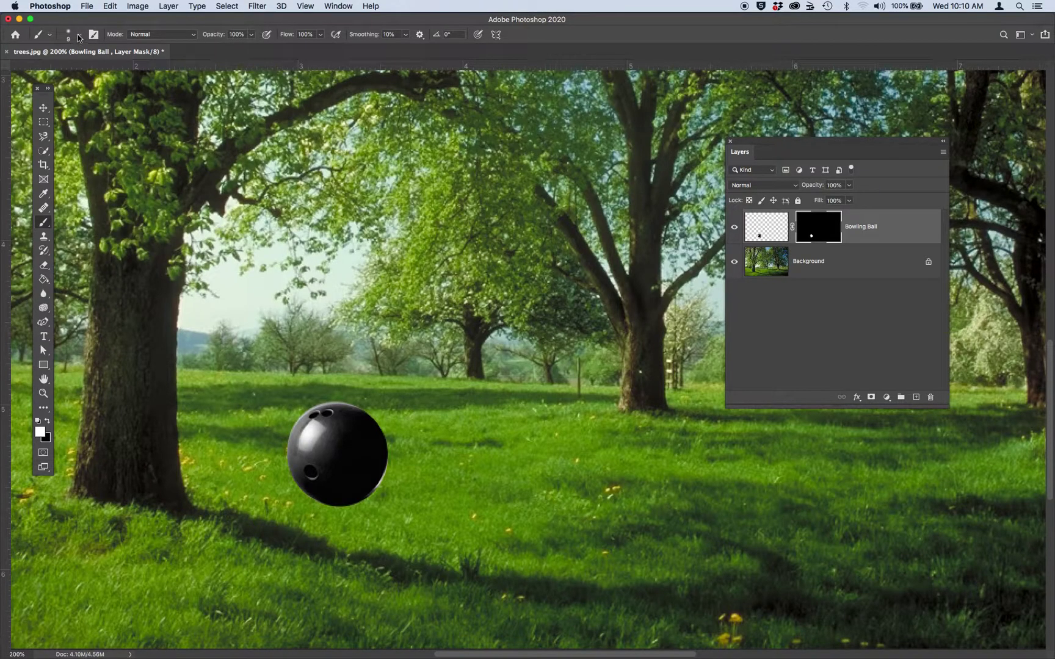
{"action": "key", "text": "super+plus"}
{"action": "key", "text": "super+plus"}
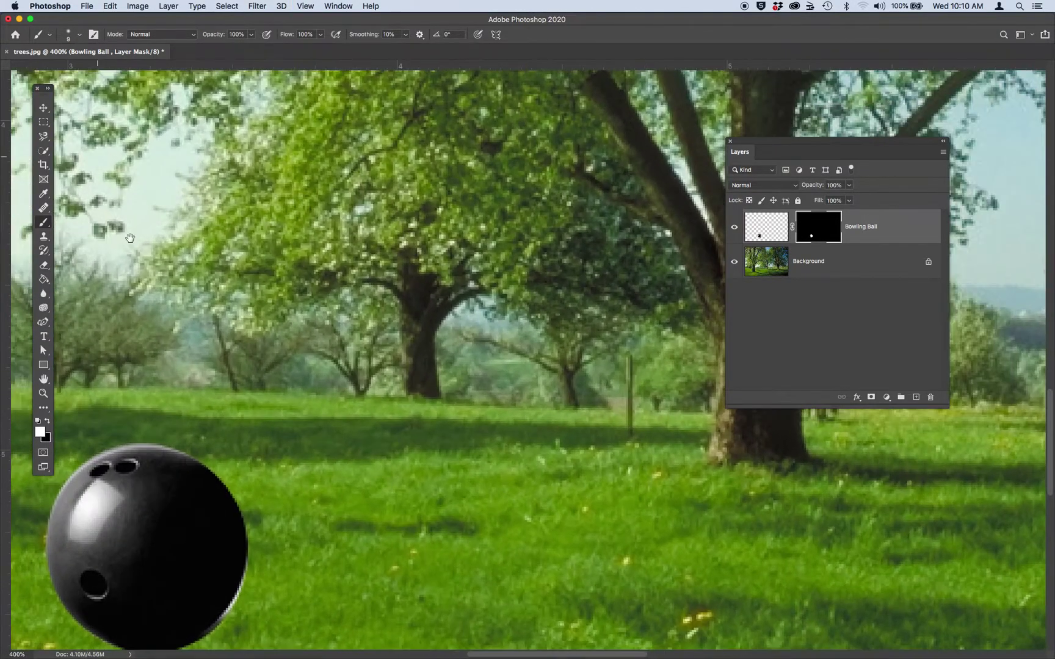
{"action": "mouse_move", "coordinate": [194, 411]}
{"action": "left_mouse_down"}
{"action": "mouse_move", "coordinate": [220, 404]}
{"action": "mouse_move", "coordinate": [346, 236]}
{"action": "left_mouse_up"}
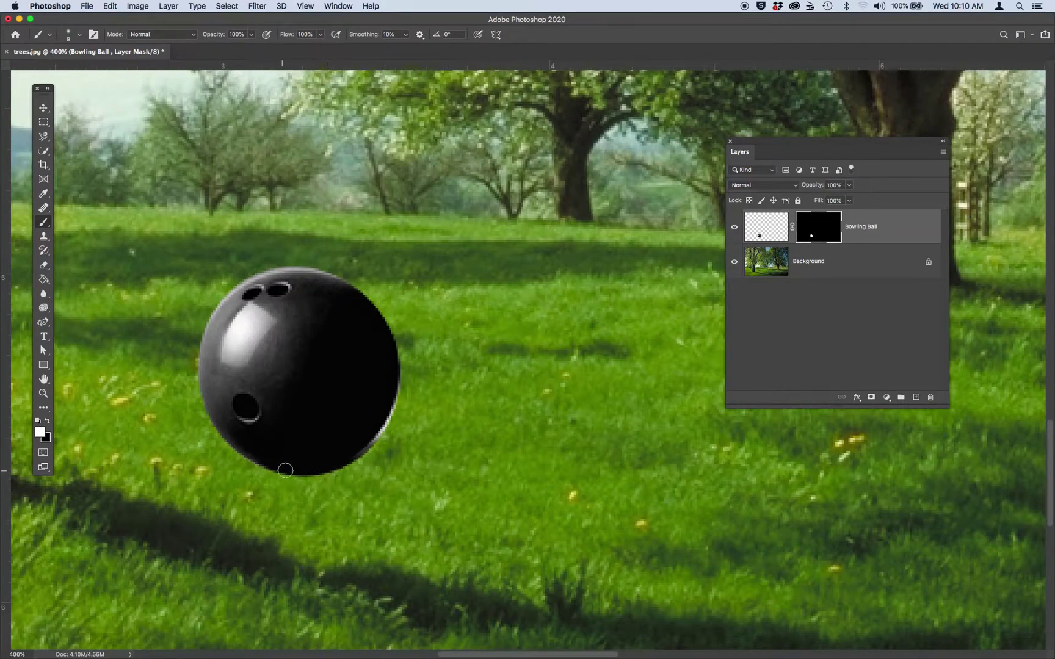
{"action": "left_click", "coordinate": [249, 35]}
{"action": "left_click", "coordinate": [230, 48]}
{"action": "mouse_move", "coordinate": [318, 466]}
{"action": "left_mouse_down"}
{"action": "mouse_move", "coordinate": [424, 457]}
{"action": "mouse_move", "coordinate": [342, 456]}
{"action": "mouse_move", "coordinate": [422, 475]}
{"action": "mouse_move", "coordinate": [346, 470]}
{"action": "mouse_move", "coordinate": [408, 473]}
{"action": "mouse_move", "coordinate": [402, 454]}
{"action": "mouse_move", "coordinate": [348, 451]}
{"action": "mouse_move", "coordinate": [403, 451]}
{"action": "mouse_move", "coordinate": [342, 468]}
{"action": "mouse_move", "coordinate": [369, 448]}
{"action": "mouse_move", "coordinate": [346, 473]}
{"action": "mouse_move", "coordinate": [348, 465]}
{"action": "mouse_move", "coordinate": [294, 468]}
{"action": "mouse_move", "coordinate": [358, 464]}
{"action": "mouse_move", "coordinate": [364, 456]}
{"action": "mouse_move", "coordinate": [316, 471]}
{"action": "mouse_move", "coordinate": [364, 442]}
{"action": "mouse_move", "coordinate": [400, 464]}
{"action": "mouse_move", "coordinate": [375, 468]}
{"action": "mouse_move", "coordinate": [402, 460]}
{"action": "mouse_move", "coordinate": [383, 472]}
{"action": "mouse_move", "coordinate": [394, 455]}
{"action": "mouse_move", "coordinate": [422, 464]}
{"action": "mouse_move", "coordinate": [398, 476]}
{"action": "mouse_move", "coordinate": [413, 458]}
{"action": "mouse_move", "coordinate": [372, 453]}
{"action": "mouse_move", "coordinate": [431, 459]}
{"action": "left_mouse_up"}
{"action": "mouse_move", "coordinate": [396, 418]}
{"action": "left_mouse_down"}
{"action": "mouse_move", "coordinate": [382, 456]}
{"action": "mouse_move", "coordinate": [367, 435]}
{"action": "left_mouse_up"}
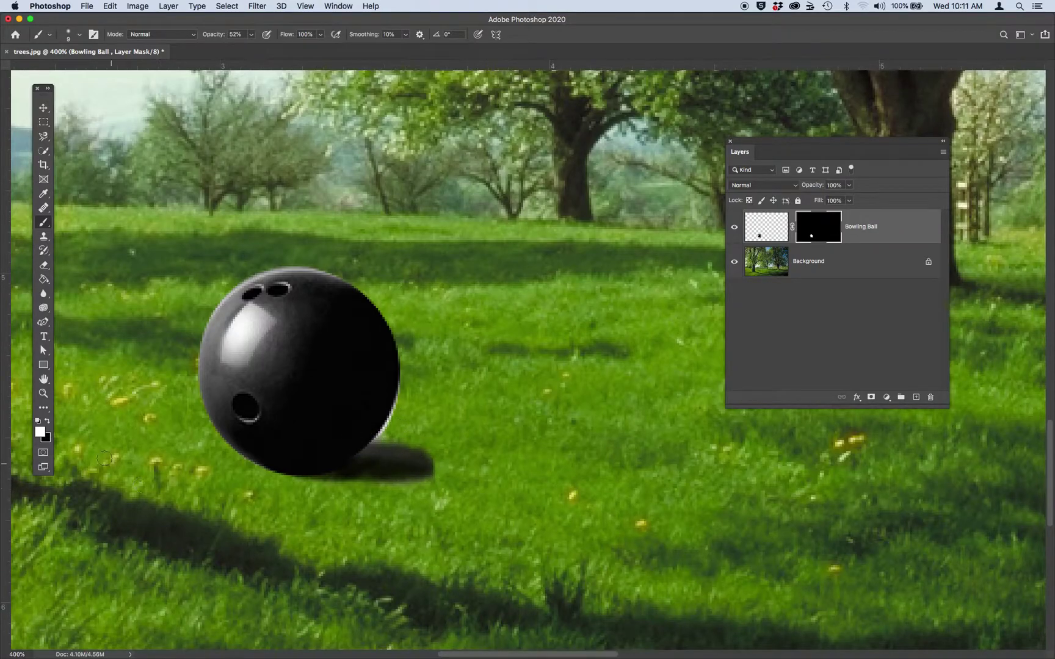
Soften the ball's bright rim and the shadow's edge by painting black on the mask, and return to 100% zoom.
{"action": "left_click", "coordinate": [48, 421]}
{"action": "mouse_move", "coordinate": [381, 436]}
{"action": "left_mouse_down"}
{"action": "mouse_move", "coordinate": [396, 424]}
{"action": "mouse_move", "coordinate": [385, 433]}
{"action": "left_mouse_up"}
{"action": "mouse_move", "coordinate": [330, 267]}
{"action": "left_mouse_down"}
{"action": "mouse_move", "coordinate": [289, 259]}
{"action": "mouse_move", "coordinate": [229, 283]}
{"action": "mouse_move", "coordinate": [202, 323]}
{"action": "mouse_move", "coordinate": [246, 273]}
{"action": "mouse_move", "coordinate": [341, 266]}
{"action": "mouse_move", "coordinate": [246, 272]}
{"action": "mouse_move", "coordinate": [210, 303]}
{"action": "mouse_move", "coordinate": [191, 347]}
{"action": "left_mouse_up"}
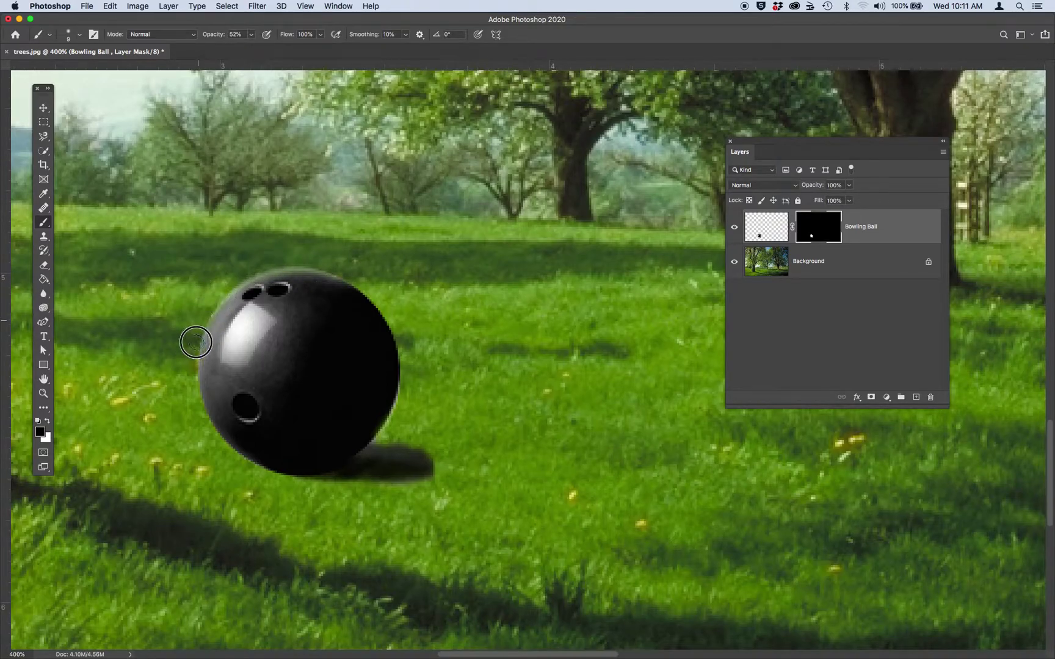
{"action": "mouse_move", "coordinate": [347, 274]}
{"action": "left_mouse_down"}
{"action": "mouse_move", "coordinate": [386, 304]}
{"action": "mouse_move", "coordinate": [400, 337]}
{"action": "mouse_move", "coordinate": [401, 404]}
{"action": "mouse_move", "coordinate": [388, 427]}
{"action": "mouse_move", "coordinate": [404, 377]}
{"action": "mouse_move", "coordinate": [394, 318]}
{"action": "mouse_move", "coordinate": [360, 278]}
{"action": "mouse_move", "coordinate": [302, 264]}
{"action": "mouse_move", "coordinate": [254, 274]}
{"action": "left_mouse_up"}
{"action": "mouse_move", "coordinate": [429, 480]}
{"action": "left_mouse_down"}
{"action": "mouse_move", "coordinate": [443, 461]}
{"action": "mouse_move", "coordinate": [405, 436]}
{"action": "mouse_move", "coordinate": [414, 420]}
{"action": "left_mouse_up"}
{"action": "key", "text": "super+1"}
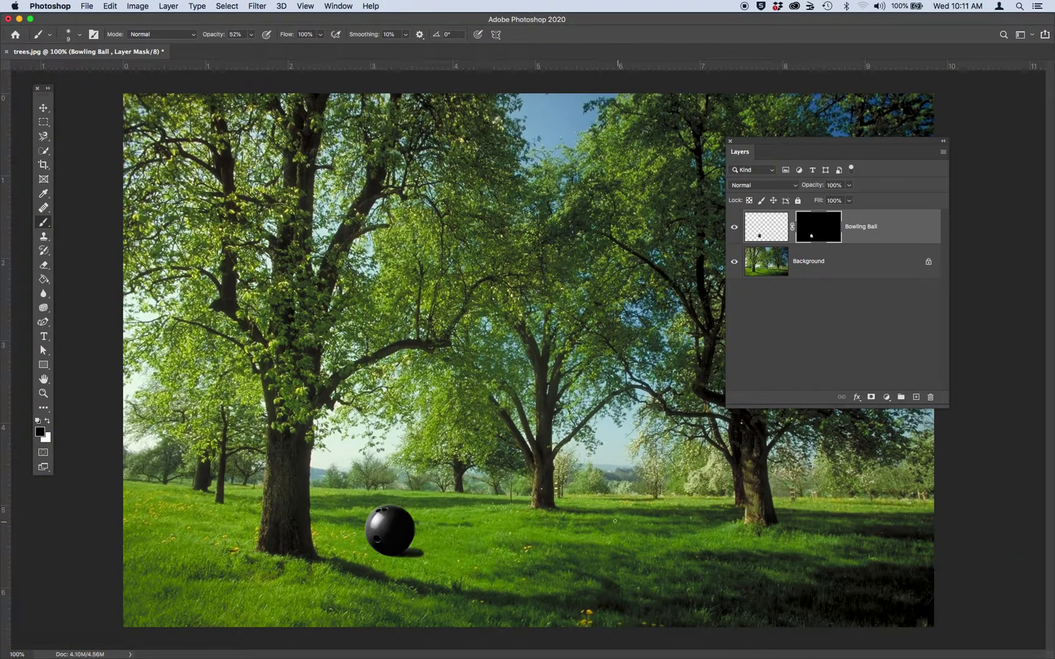
Move the ball closer to the large foreground tree and duplicate it onto the grass just right of the middle tree.
{"action": "left_click", "coordinate": [44, 108]}
{"action": "mouse_move", "coordinate": [389, 536]}
{"action": "left_mouse_down"}
{"action": "mouse_move", "coordinate": [363, 531]}
{"action": "mouse_move", "coordinate": [378, 527]}
{"action": "left_mouse_up"}
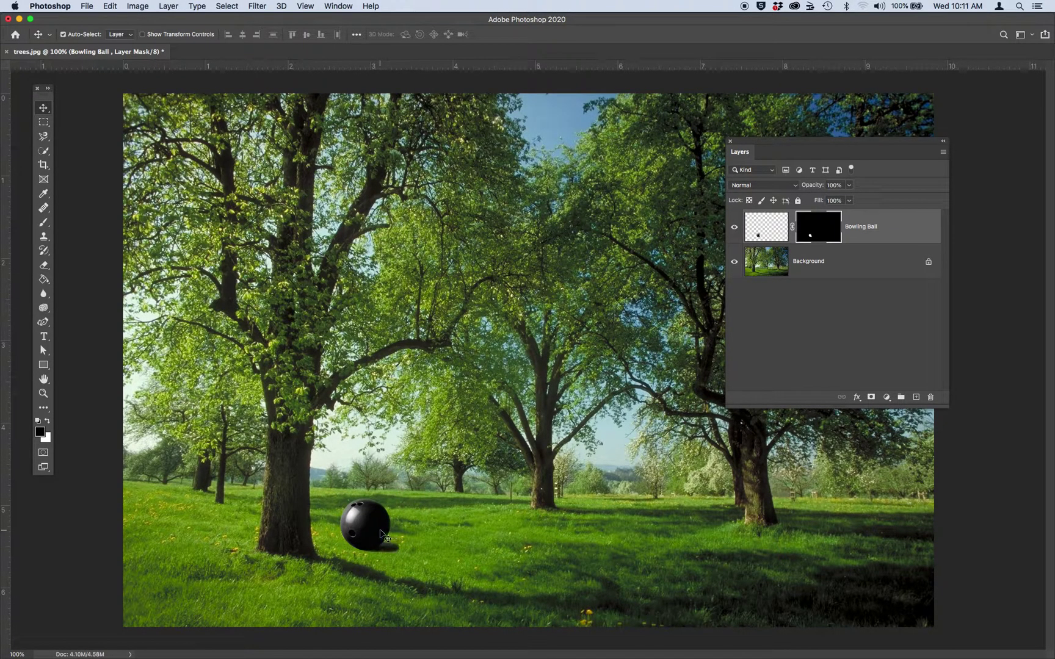
{"action": "left_click_drag", "start_coordinate": [377, 533], "coordinate": [628, 500]}
Rename the duplicated layer Bowling Ball small and scale it proportionally to about 45%.
{"action": "double_click", "coordinate": [879, 227]}
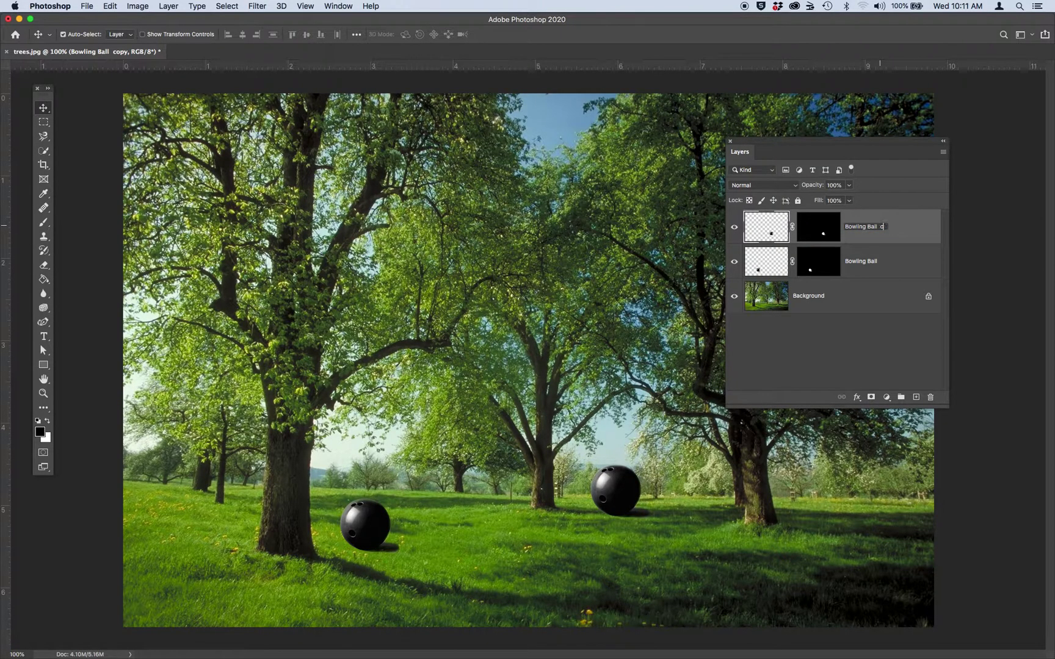
{"action": "key", "text": "Return"}
{"action": "left_click", "coordinate": [110, 7]}
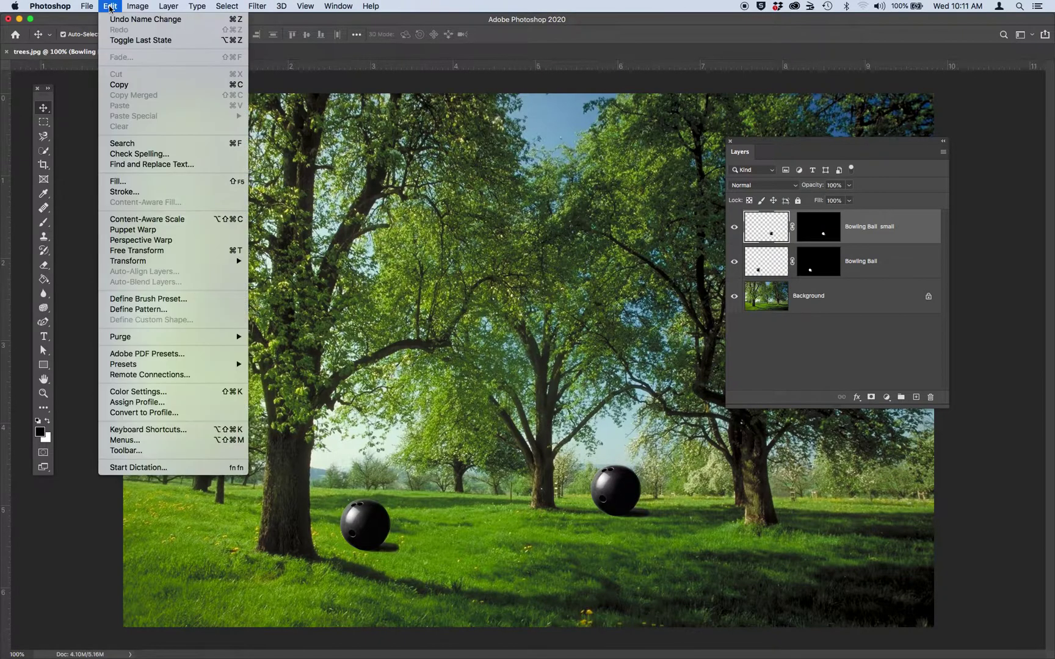
{"action": "mouse_move", "coordinate": [162, 260]}
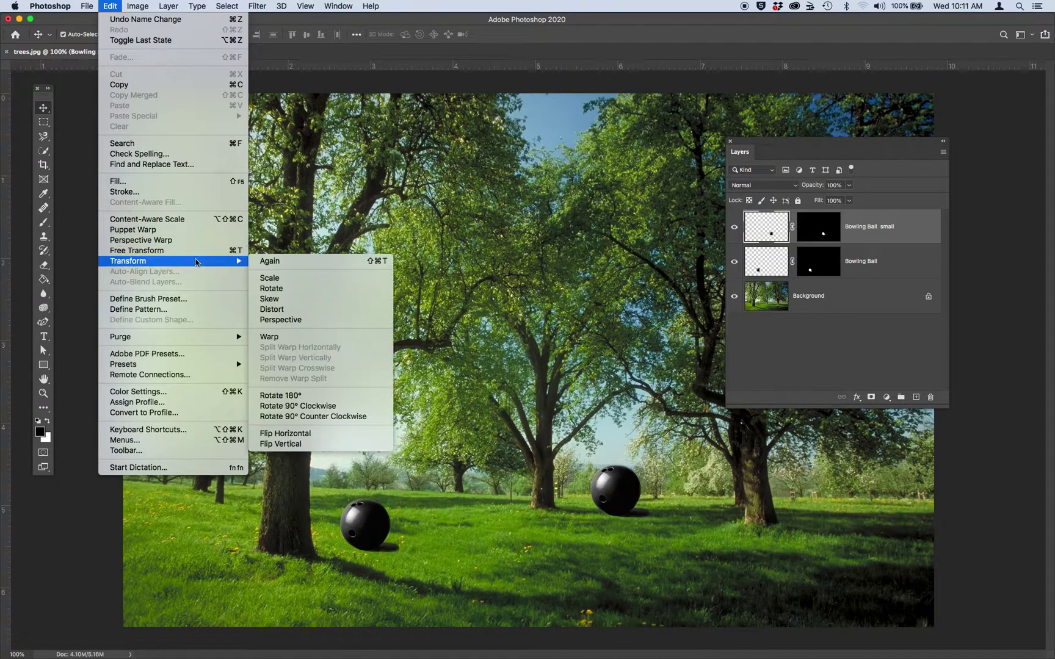
{"action": "left_click", "coordinate": [269, 279]}
{"action": "left_click_drag", "start_coordinate": [651, 463], "coordinate": [623, 504]}
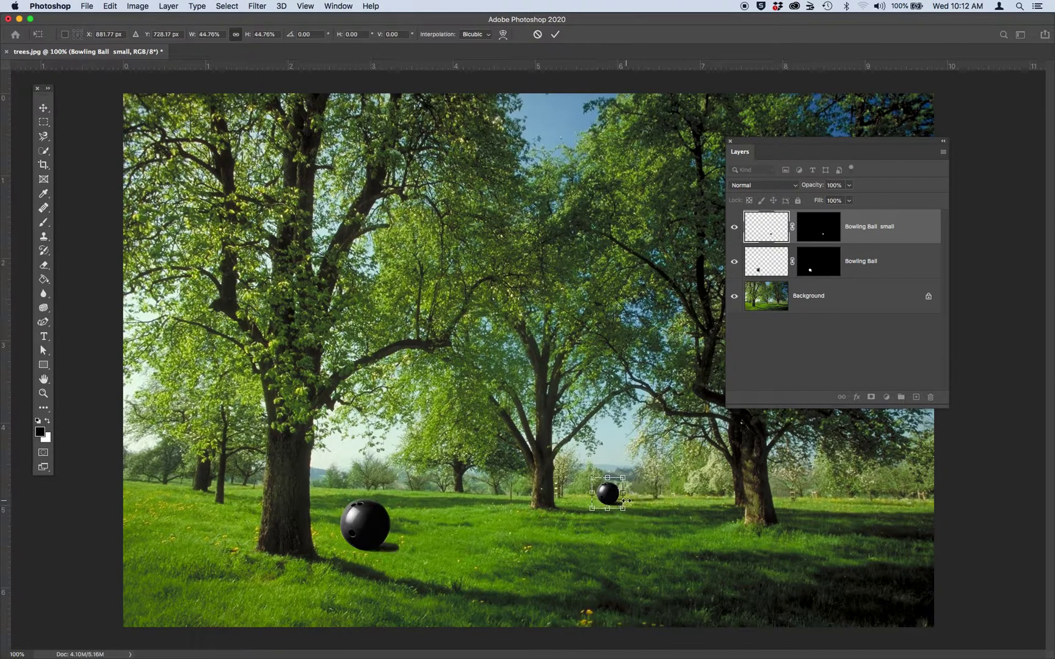
{"action": "key", "text": "Return"}
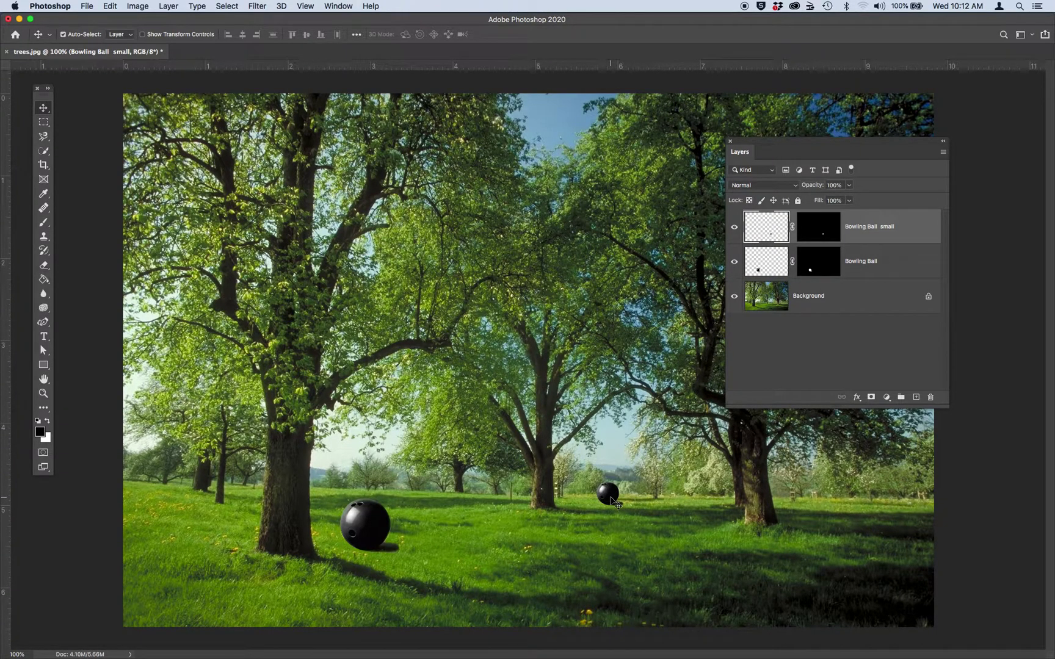
Duplicate the small ball onto the grass near the photo's left edge and the large ball beside the tree on the right.
{"action": "left_click_drag", "start_coordinate": [611, 500], "coordinate": [168, 501]}
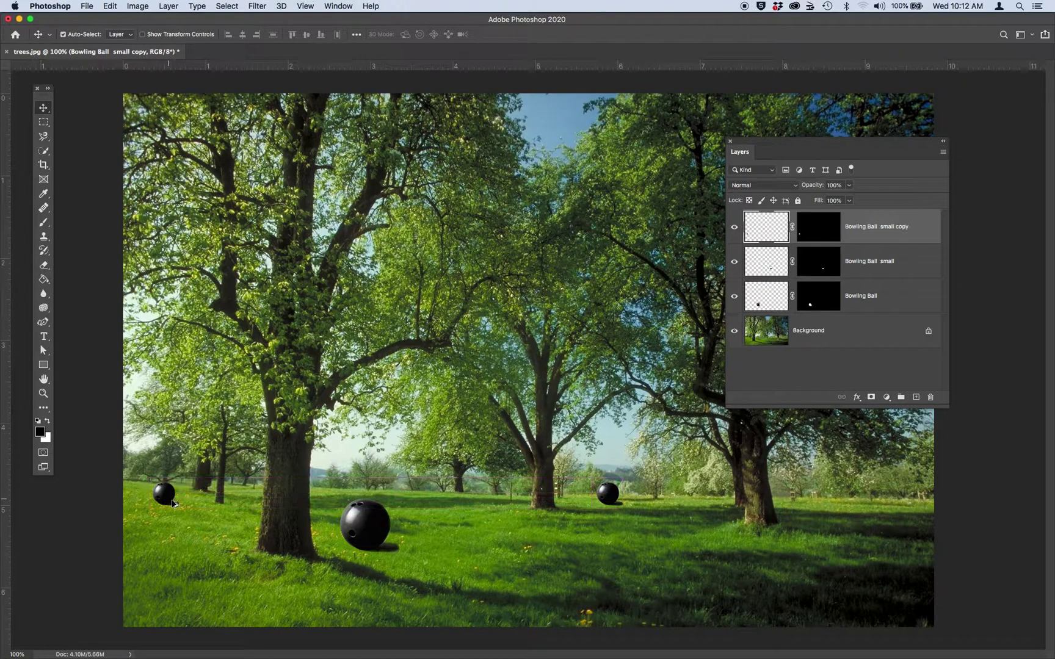
{"action": "left_click", "coordinate": [376, 531]}
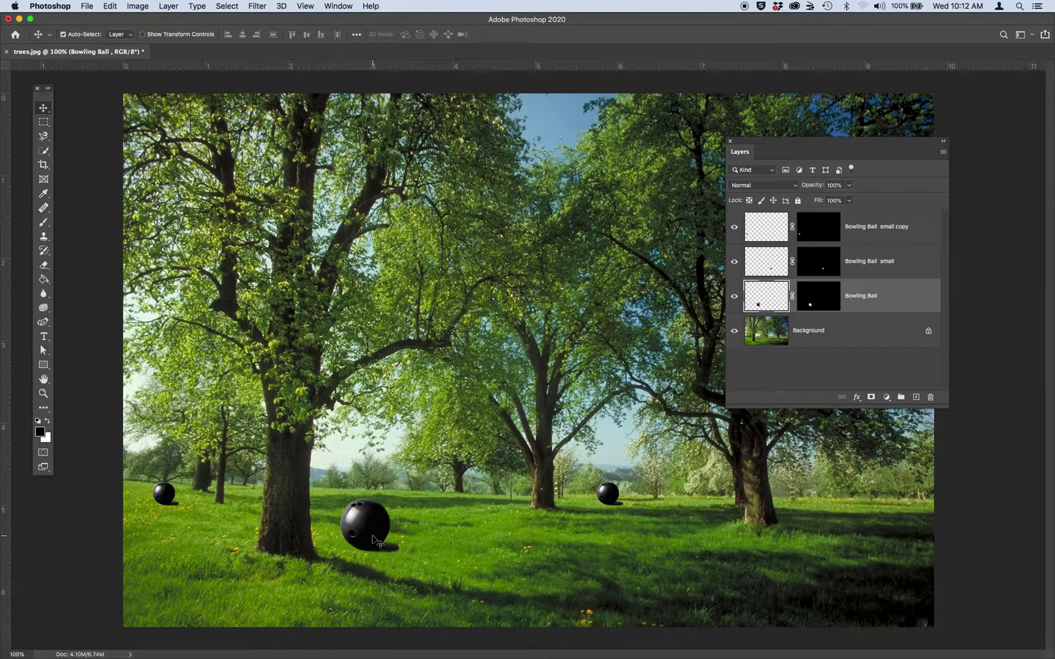
{"action": "left_click_drag", "start_coordinate": [373, 539], "coordinate": [829, 533]}
{"action": "left_click_drag", "start_coordinate": [761, 145], "coordinate": [893, 141]}
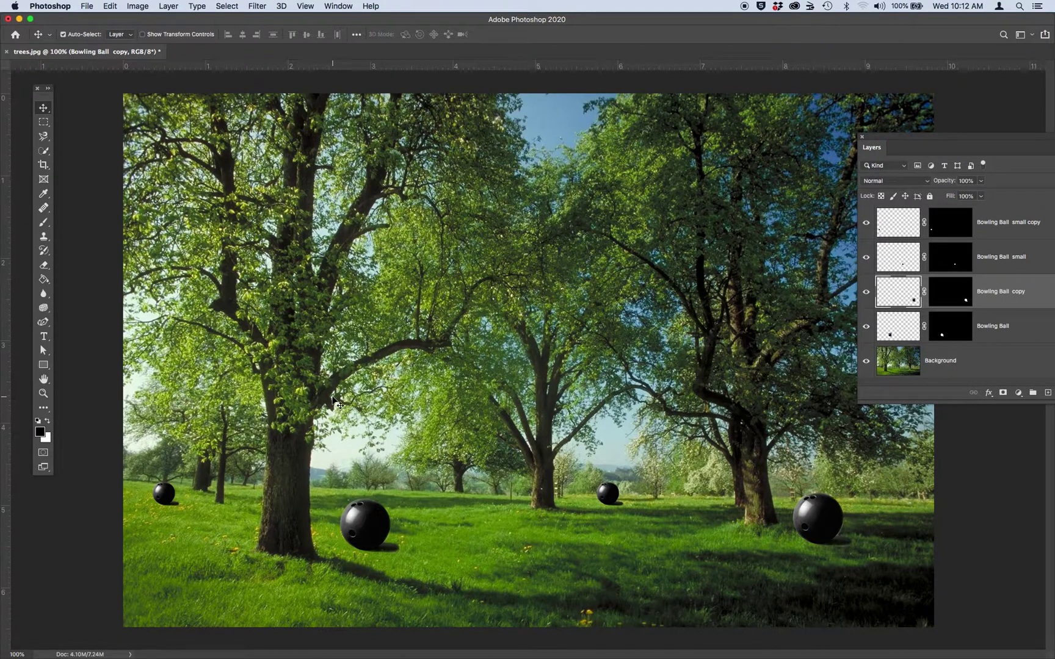